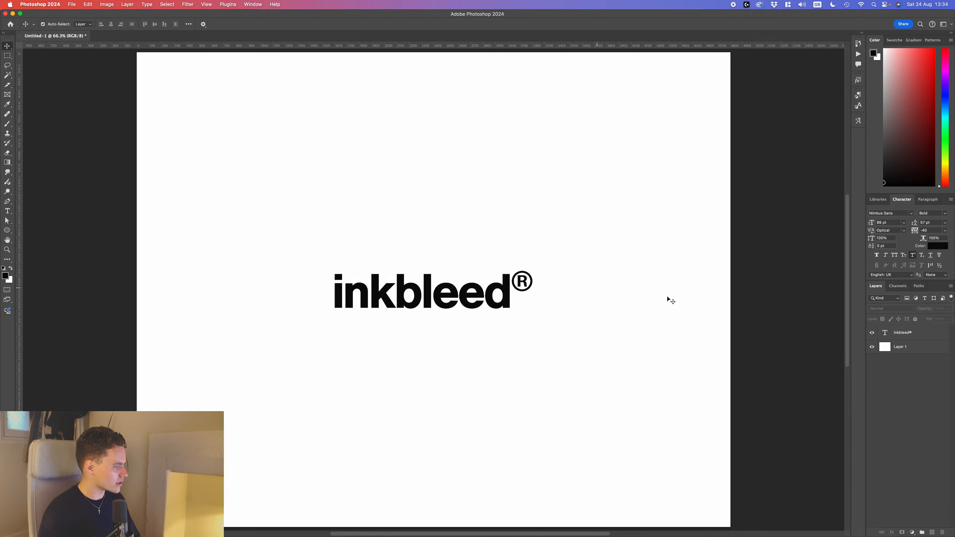
Combine the inkbleed® text layer and Layer 1 into a single smart object.
key(super+minus)
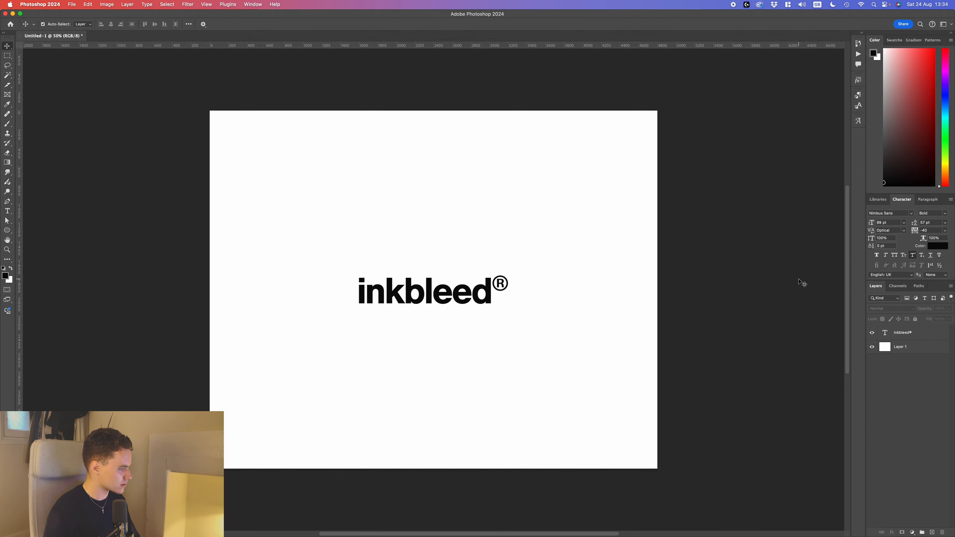
click(920, 334)
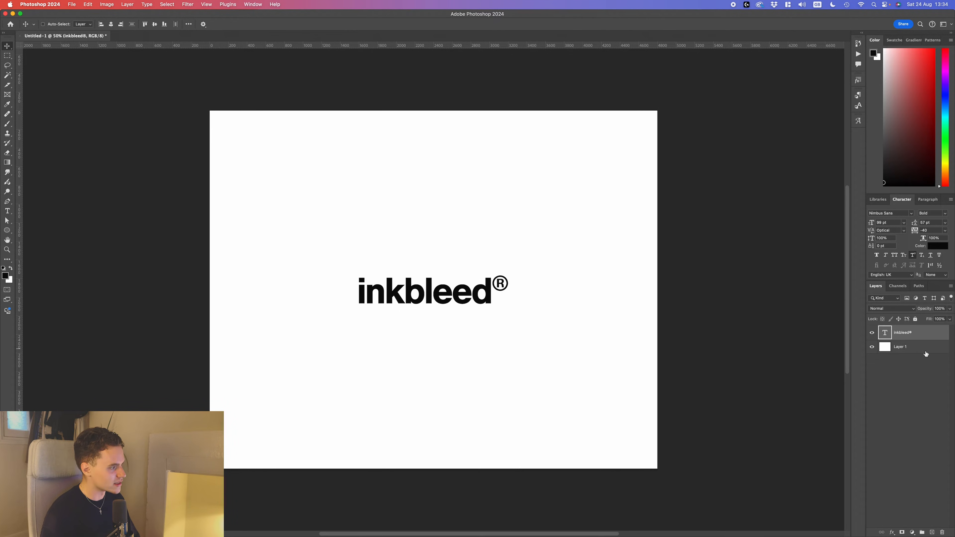
shift+click(921, 347)
right_click(927, 347)
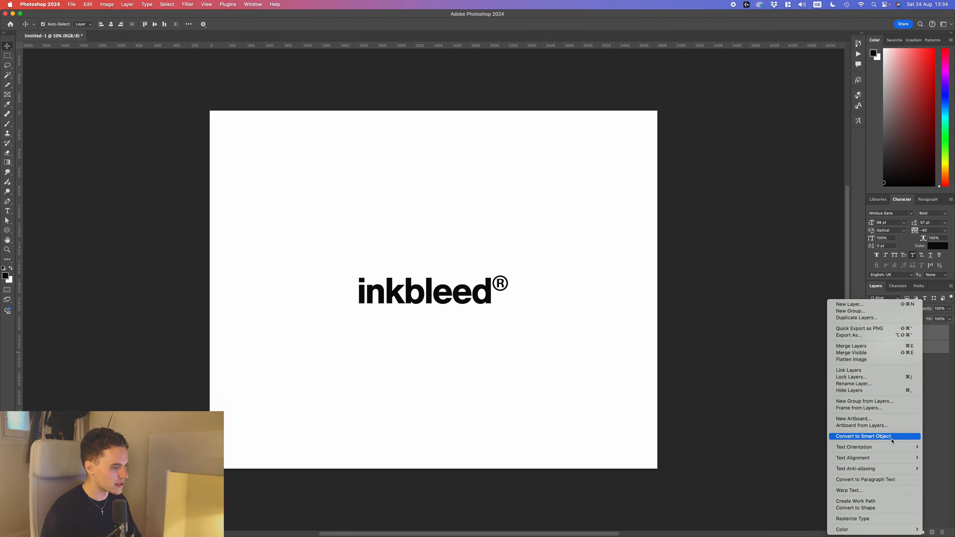
click(894, 436)
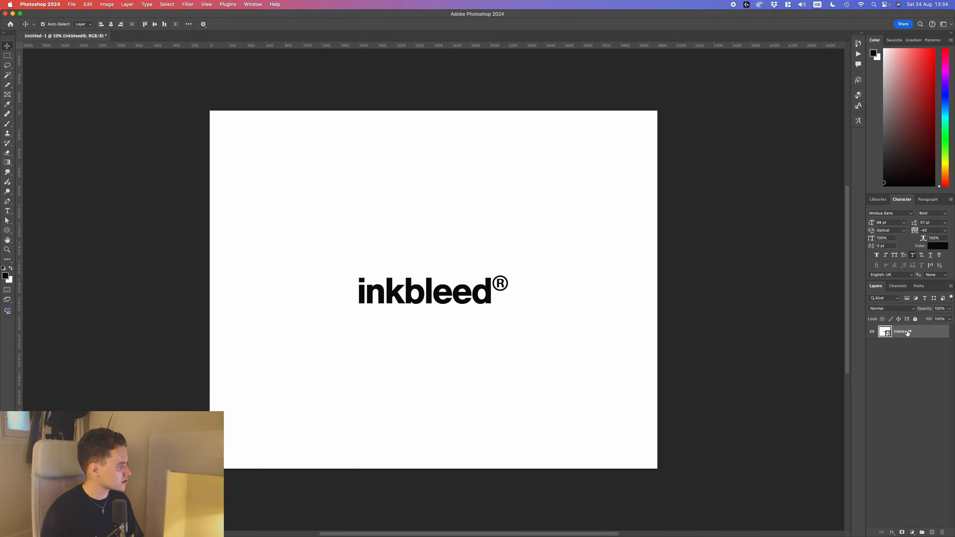
Start a Field Blur on the smart object, with its first pin above the ® symbol set to 144 px.
click(186, 4)
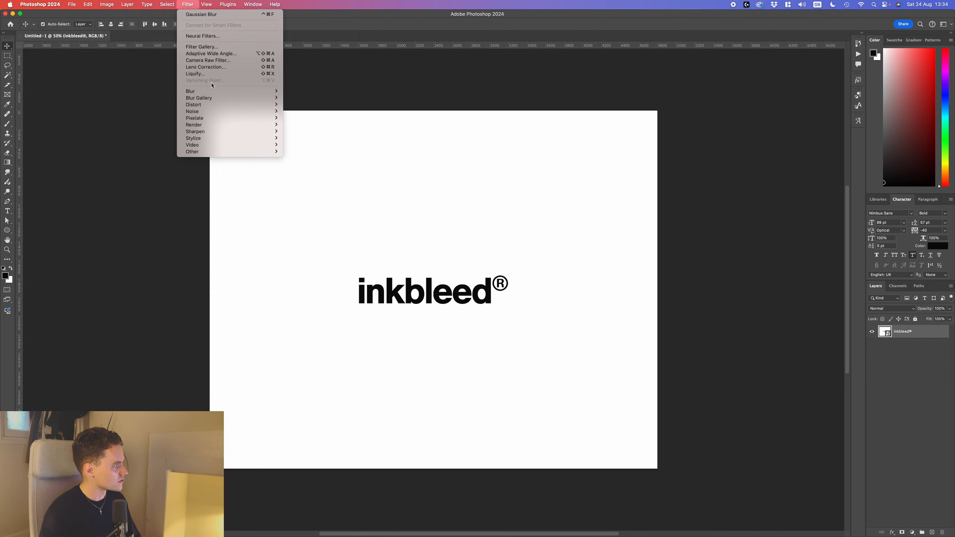
mouse_move(212, 91)
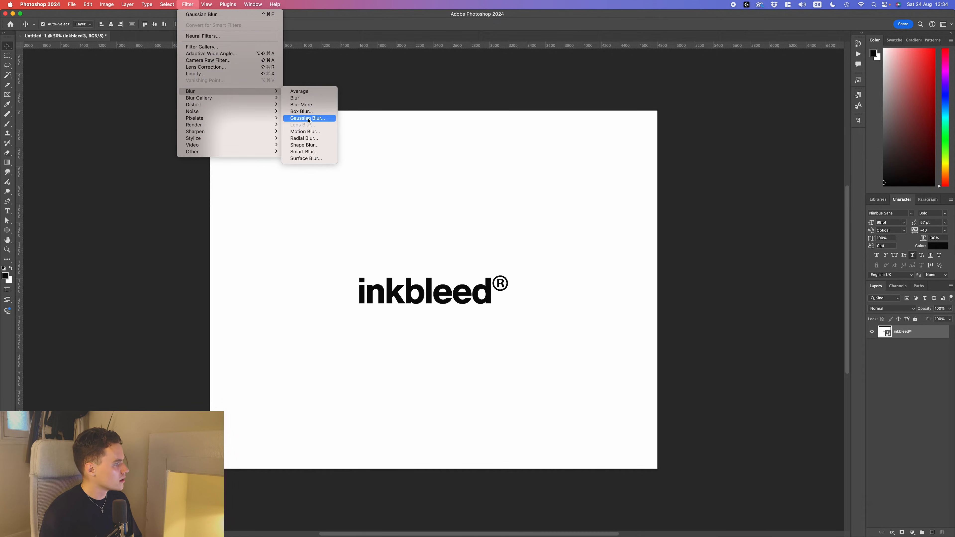
mouse_move(263, 98)
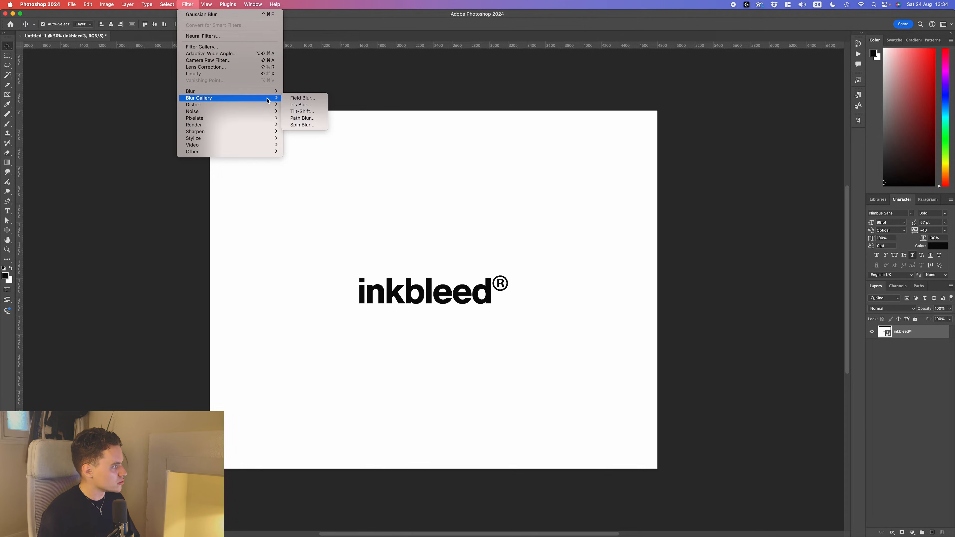
click(303, 98)
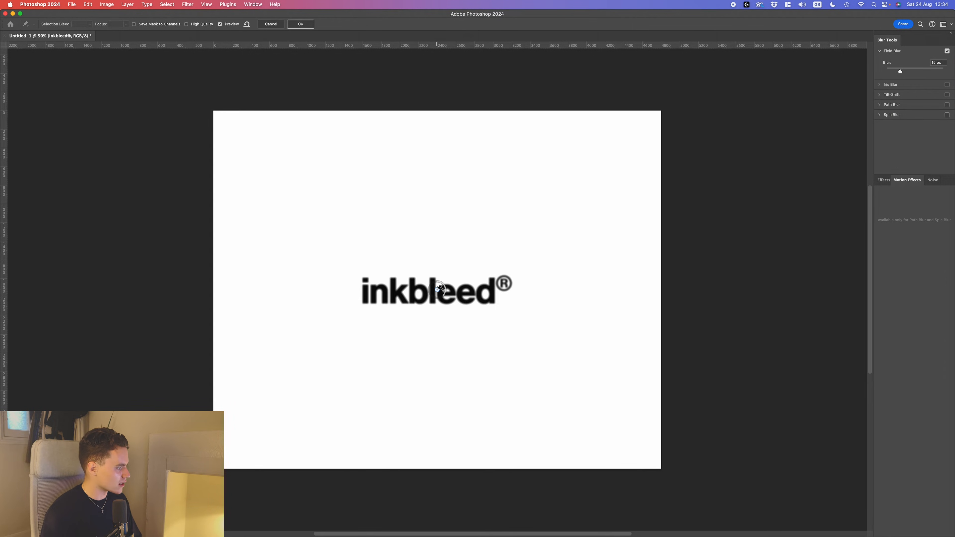
click(539, 331)
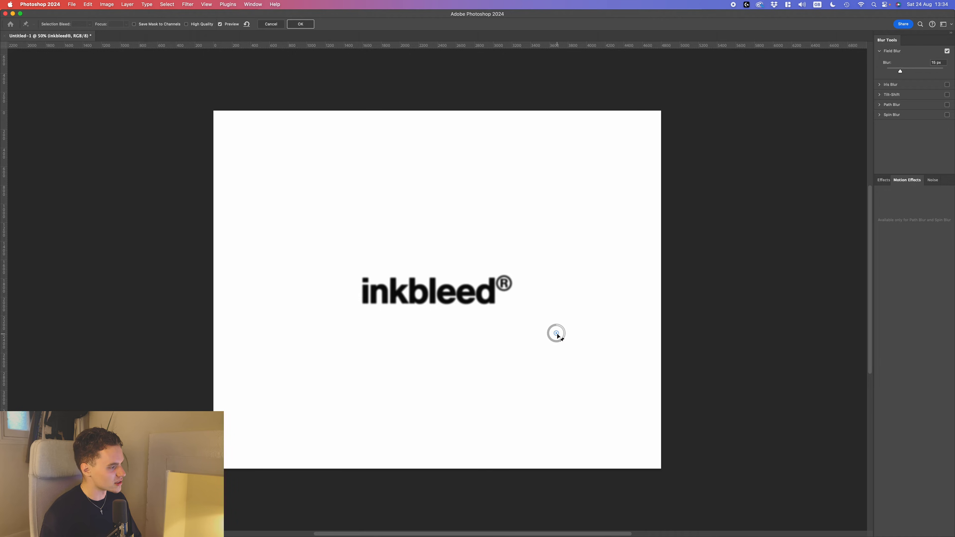
drag(557, 335, 513, 235)
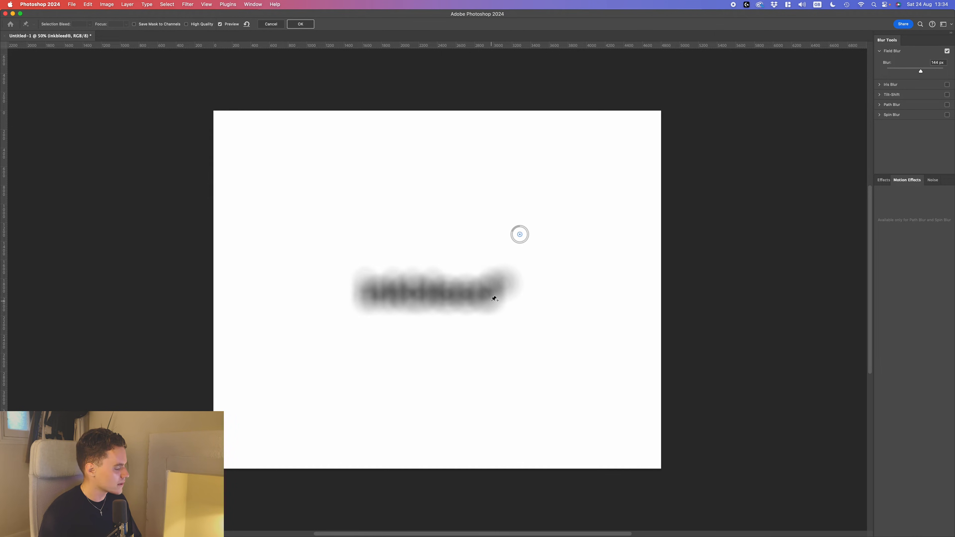
Add a 0 px blur pin at the base of the d and reposition the 144 px pin above the d.
click(481, 302)
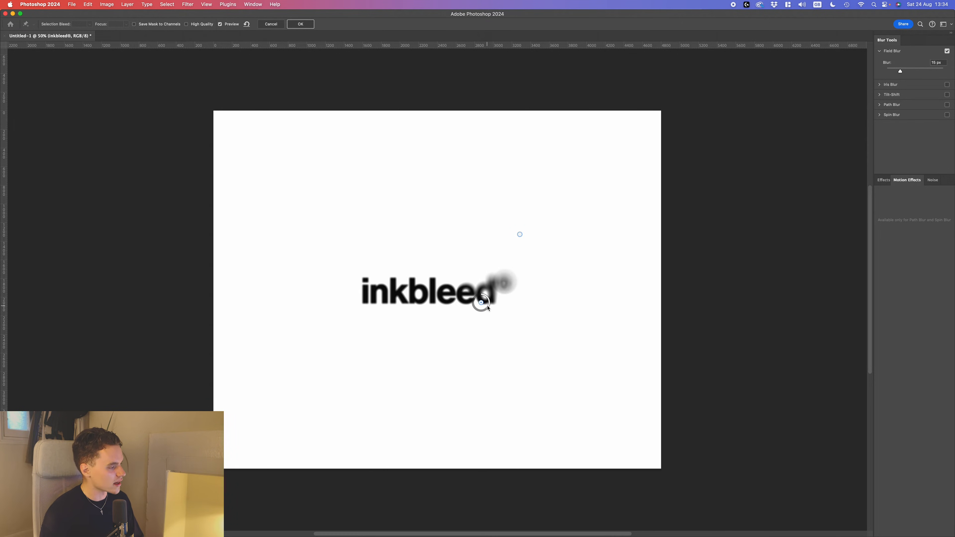
drag(487, 308, 482, 297)
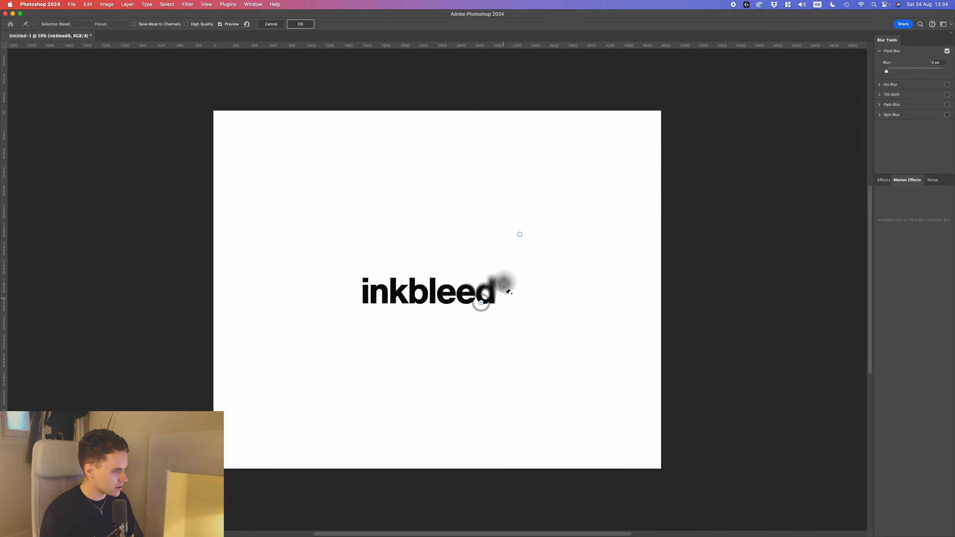
scroll(508, 292, up, 4)
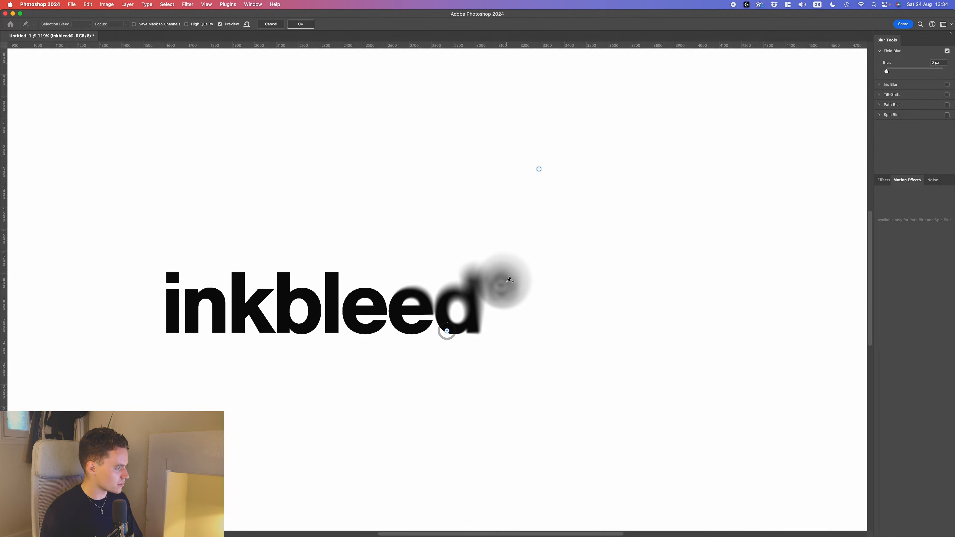
scroll(510, 280, down, 2)
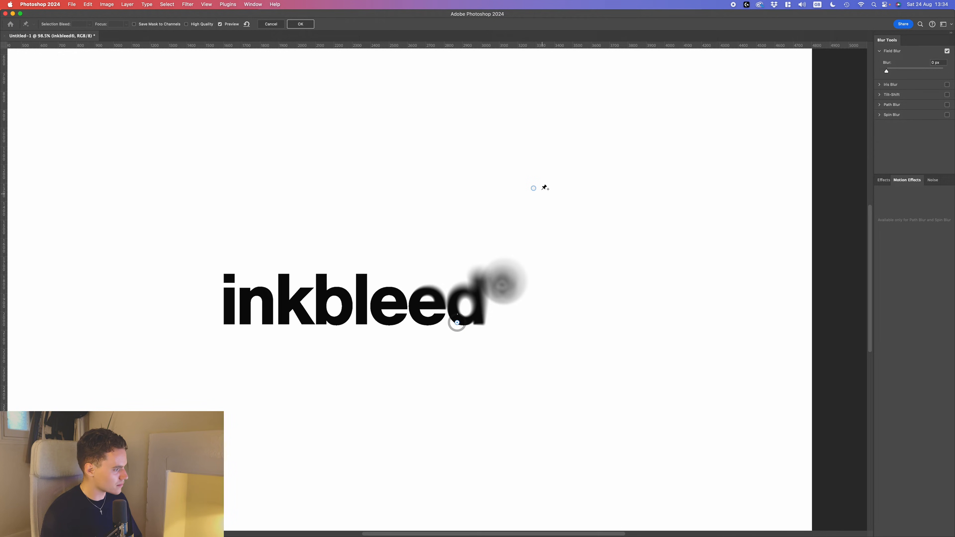
click(413, 116)
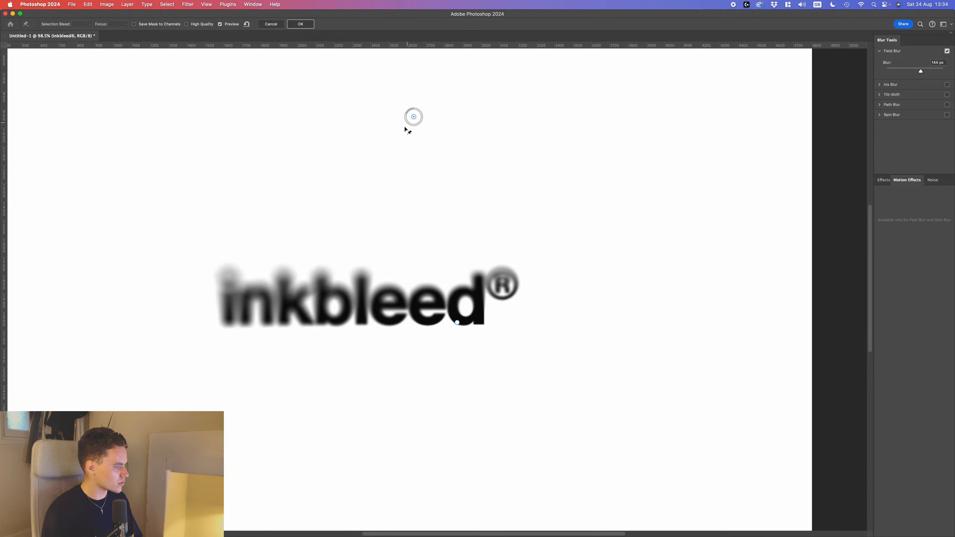
drag(414, 118, 502, 217)
Add a 1 px blur pin above the b and a 72 px pin well below the l.
click(326, 357)
drag(327, 366, 320, 361)
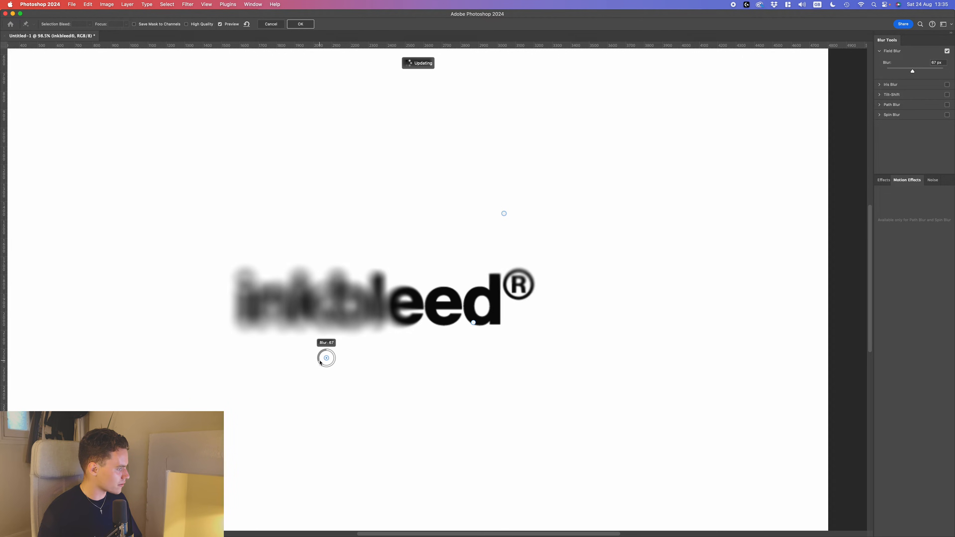
click(358, 235)
drag(359, 227, 357, 227)
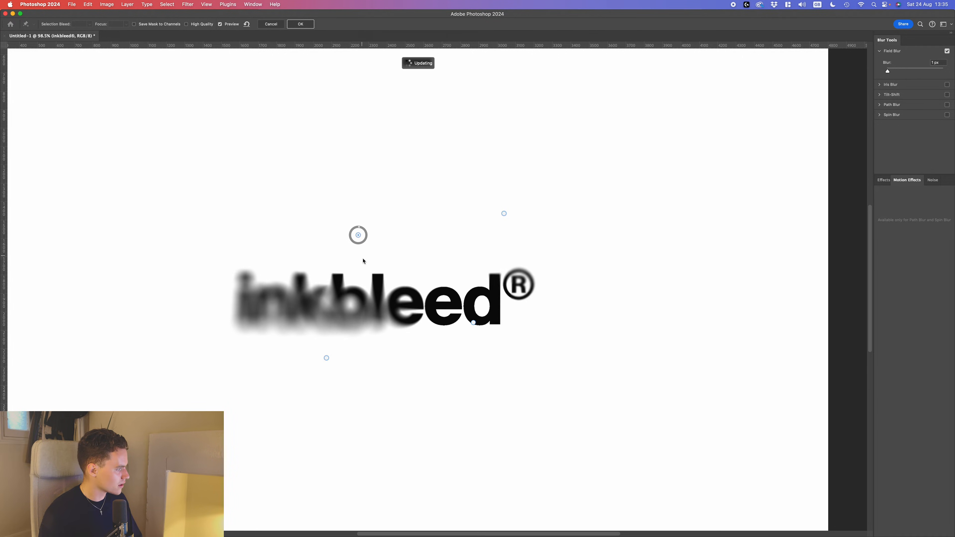
drag(326, 358, 373, 434)
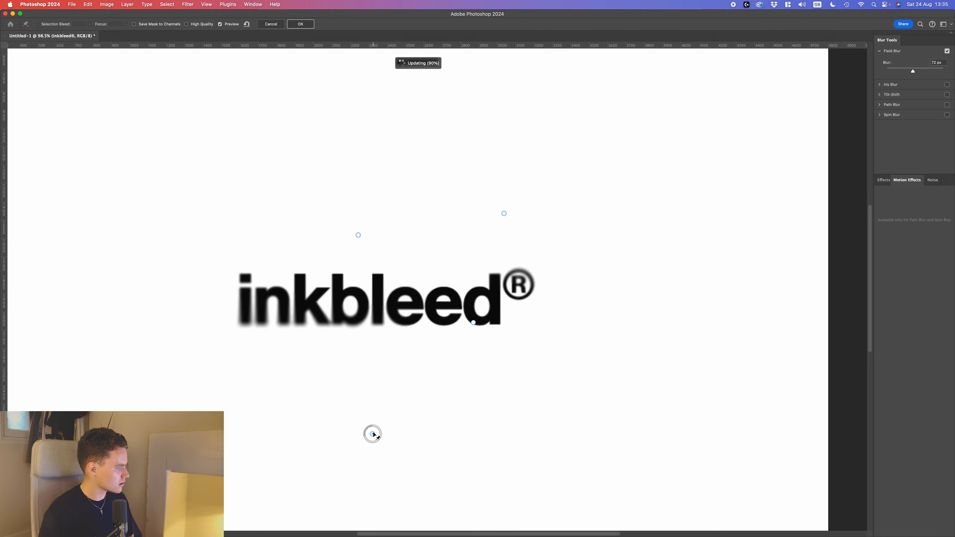
Add blur pins above and outside the i, on the k's stem, below the k and on the l, and adjust their blur amounts.
click(214, 253)
click(293, 292)
drag(299, 299, 291, 284)
click(378, 309)
click(295, 338)
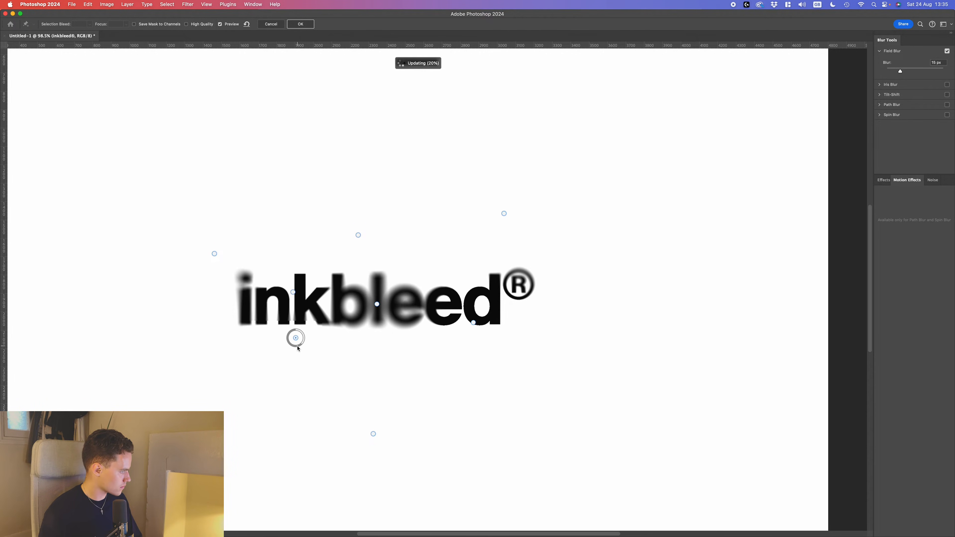
drag(300, 345, 296, 347)
click(378, 308)
drag(384, 315, 381, 315)
Add adjusted blur pins above the second e and below the ® symbol, and apply the Field Blur.
click(446, 267)
drag(452, 274, 448, 275)
click(515, 354)
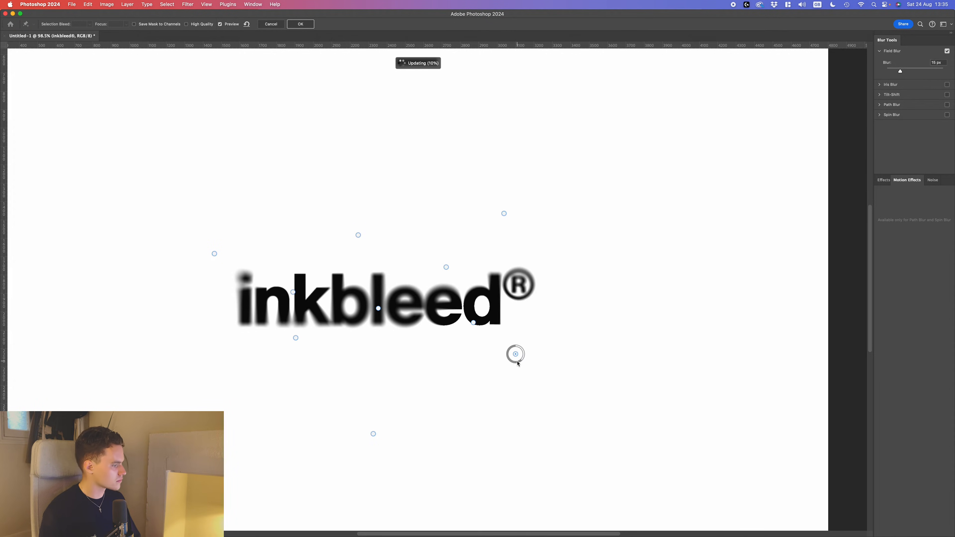
drag(518, 362, 514, 342)
key(Return)
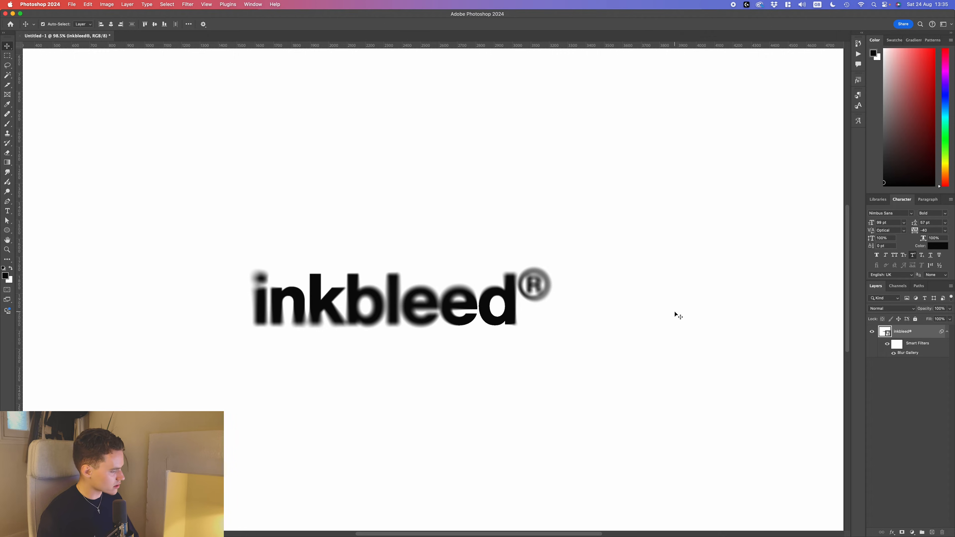
key(super+0)
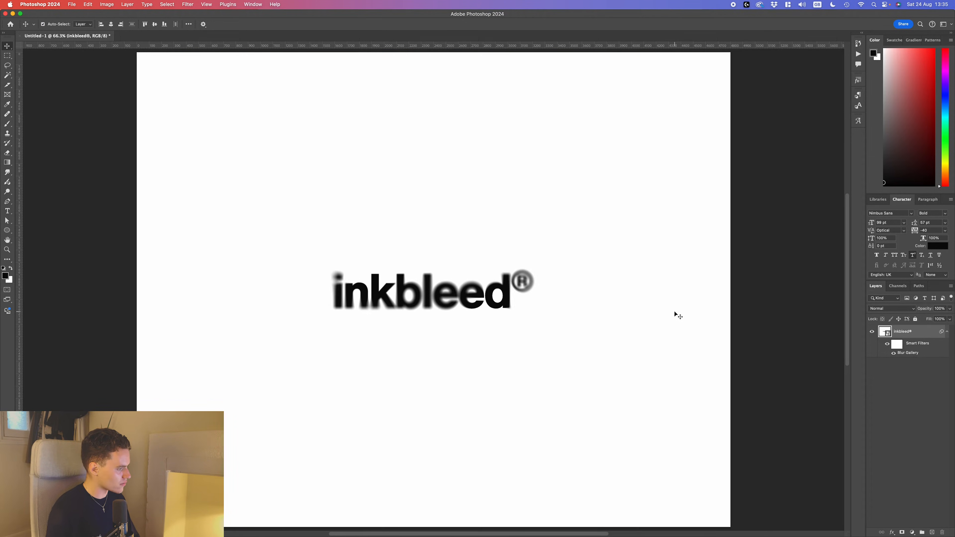
click(795, 316)
scroll(792, 315, down, 5)
scroll(380, 315, up, 2)
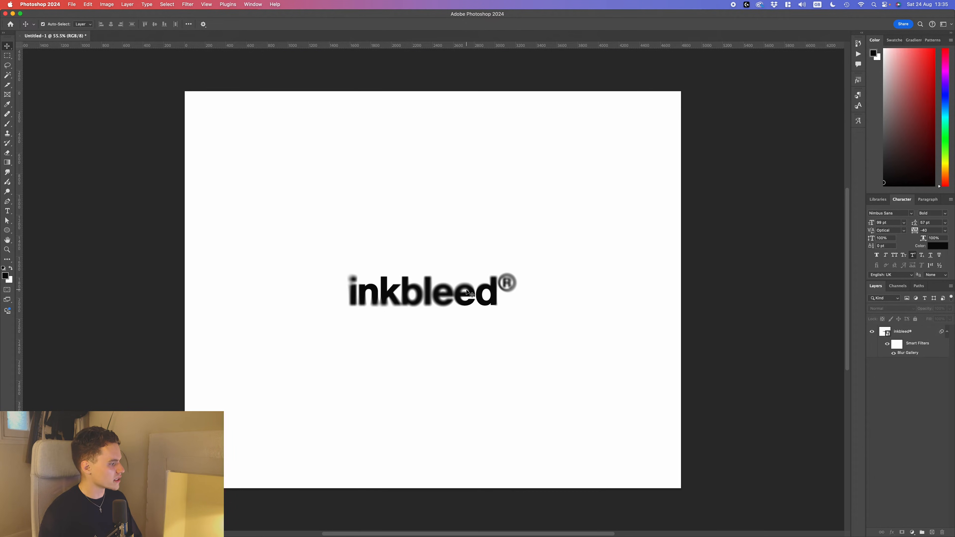
key(super+0)
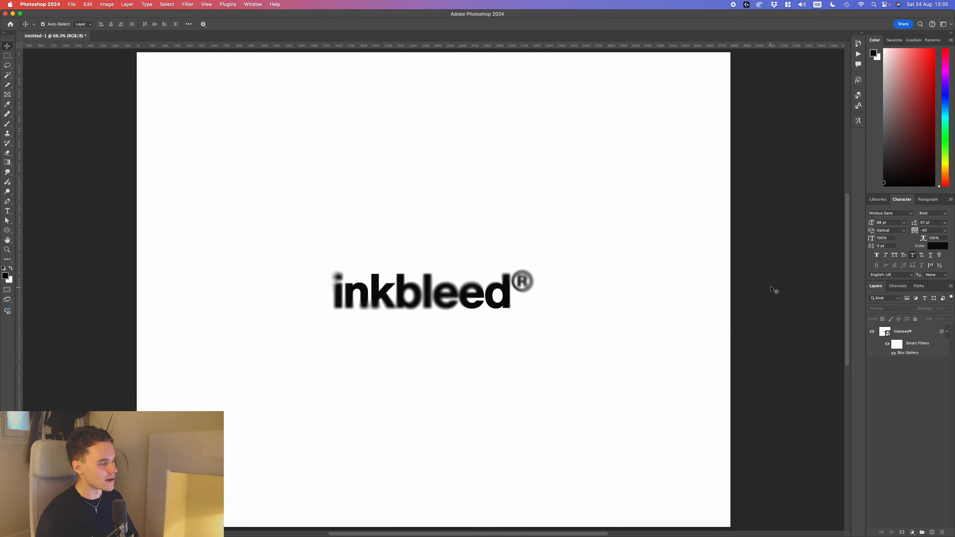
Collapse the smart object's filter list and add a Threshold adjustment layer above the inkbleed® layer.
click(948, 332)
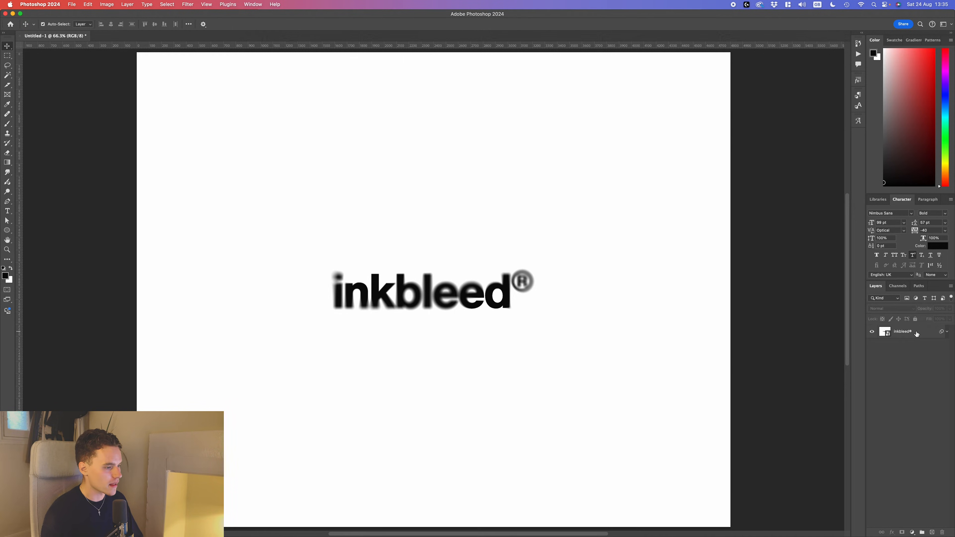
click(914, 335)
click(913, 532)
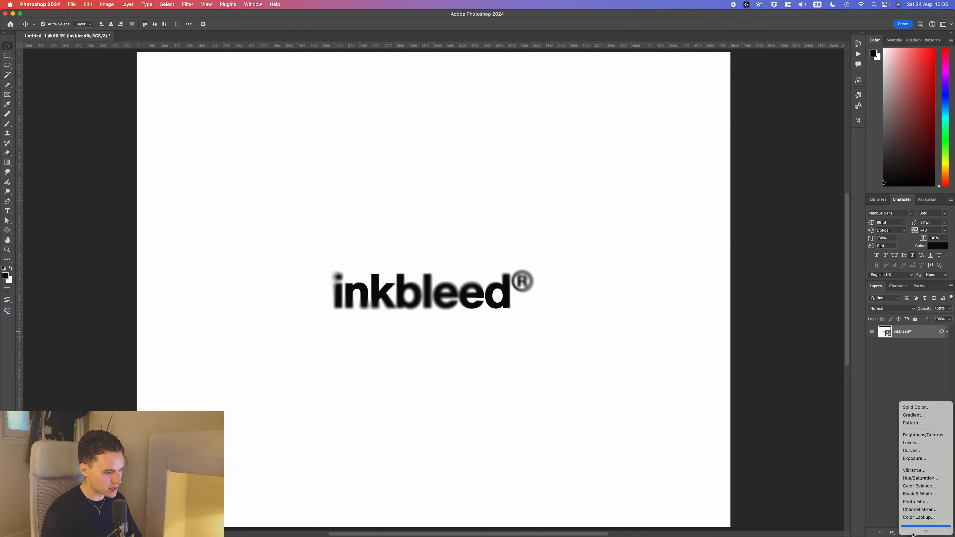
click(920, 518)
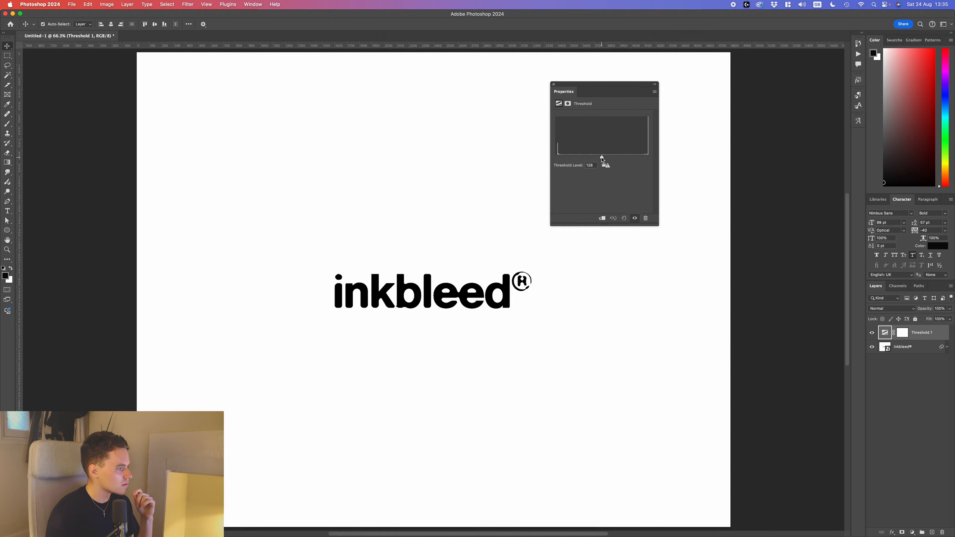
Move the threshold settings clear of the wordmark and set the threshold level to 133.
drag(592, 93, 607, 110)
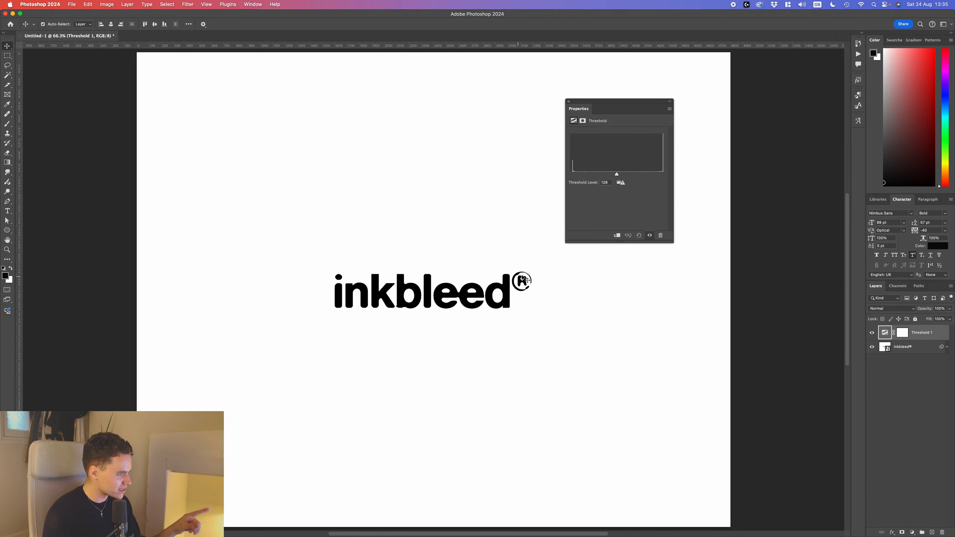
scroll(531, 280, up, 1)
scroll(531, 280, up, 5)
scroll(530, 284, down, 6)
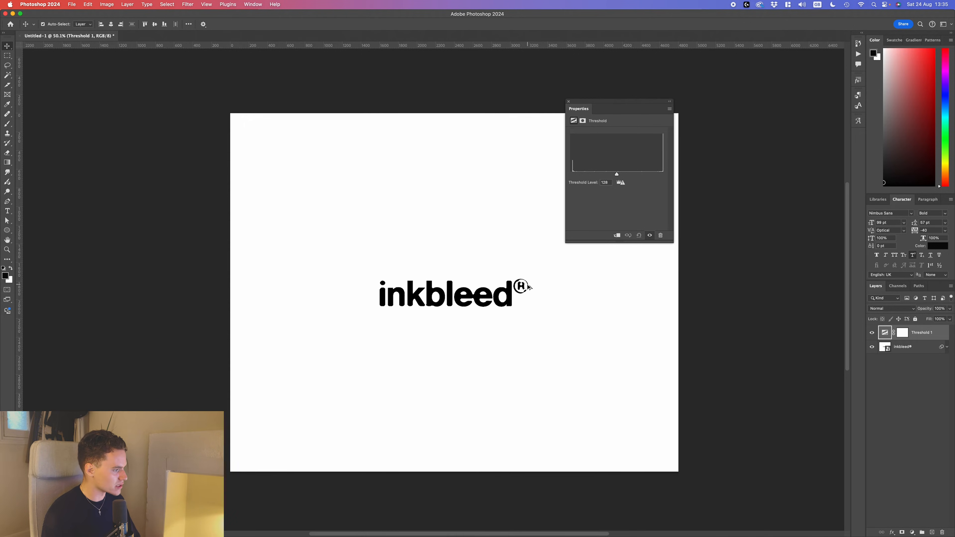
scroll(528, 289, up, 5)
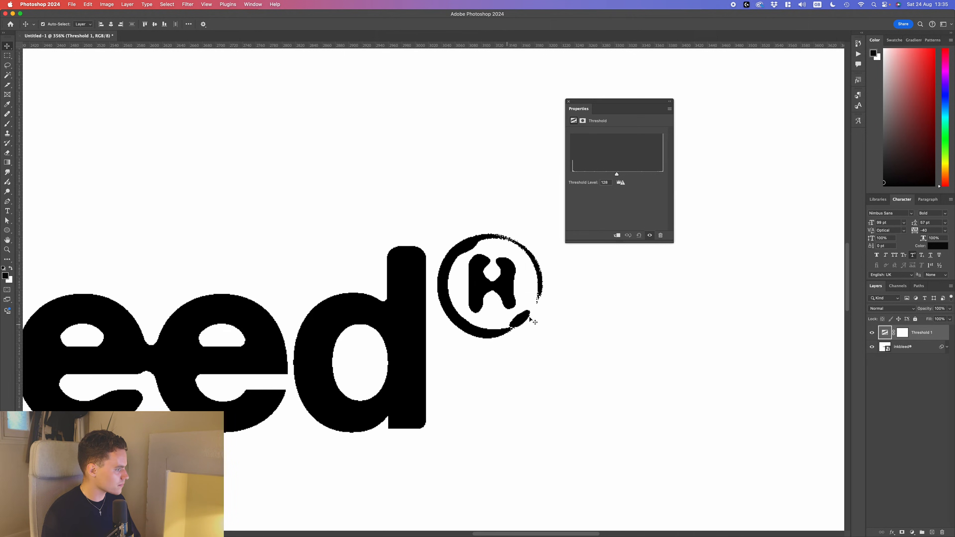
scroll(530, 320, down, 5)
scroll(302, 308, up, 2)
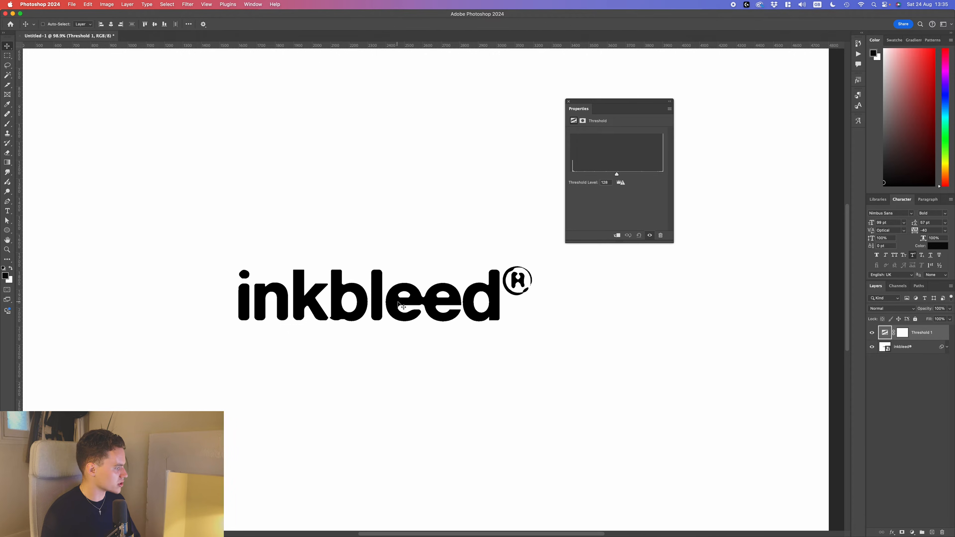
scroll(401, 305, left, 2)
mouse_move(617, 173)
mouse_down()
mouse_move(599, 177)
mouse_move(639, 177)
mouse_move(576, 172)
mouse_move(636, 174)
mouse_move(619, 178)
mouse_up()
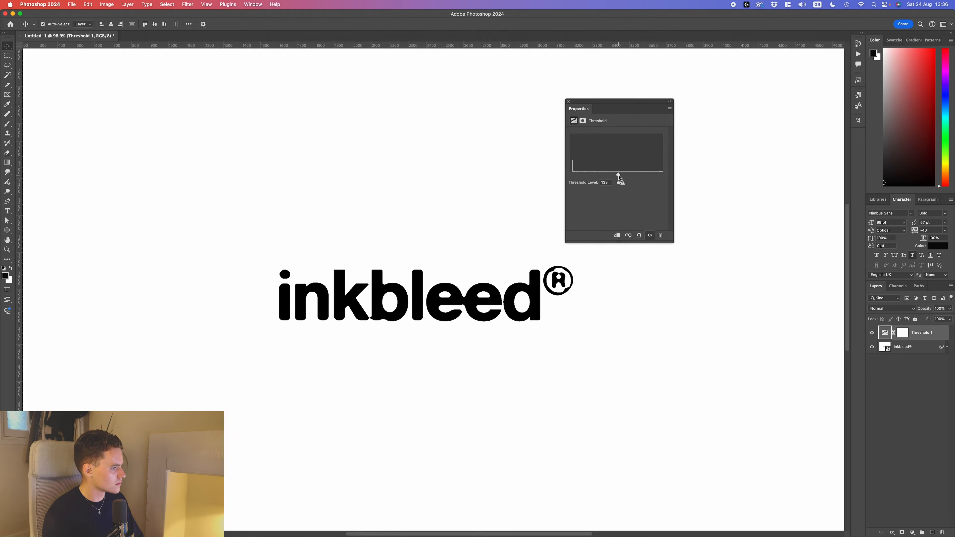
Add a Gaussian Blur smart filter to the inkbleed® layer beneath the Threshold adjustment and adjust its radius.
click(914, 354)
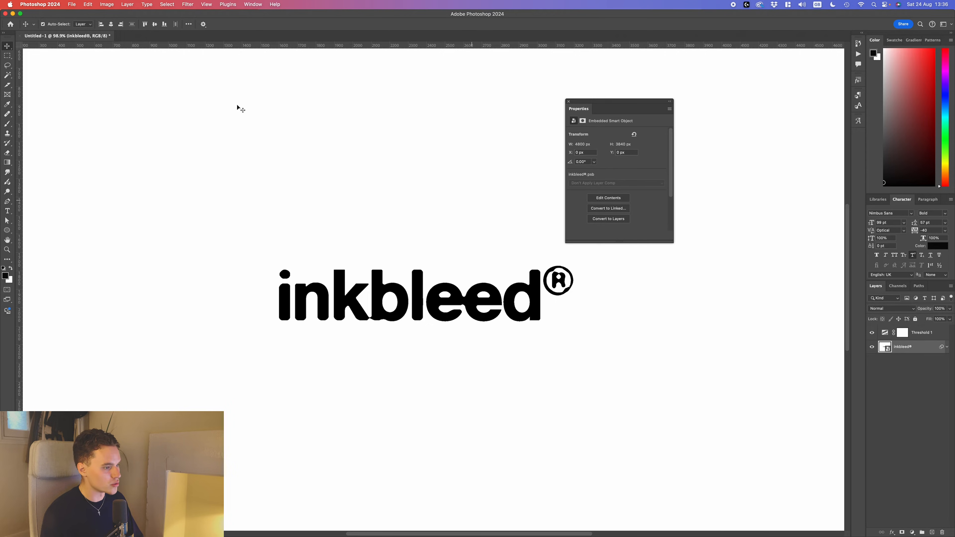
click(188, 4)
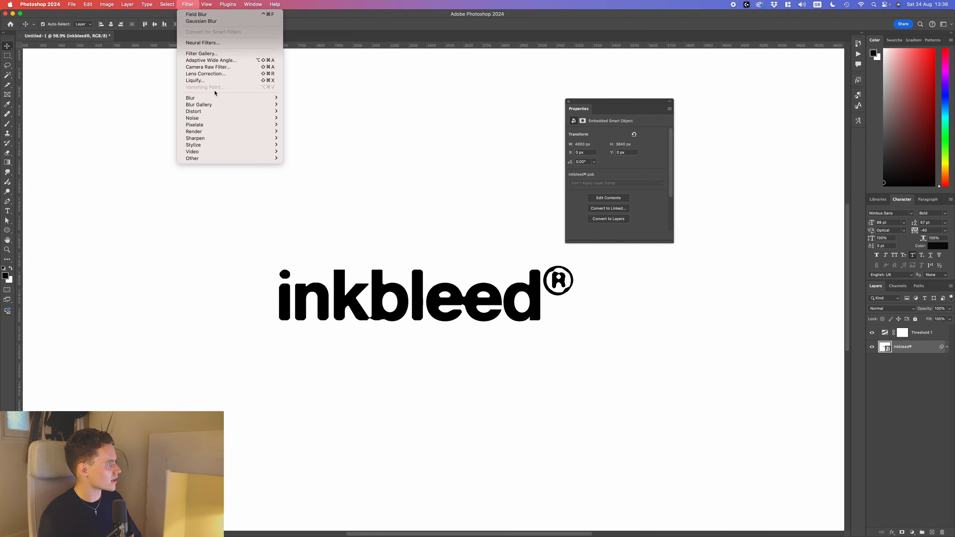
mouse_move(216, 98)
click(309, 125)
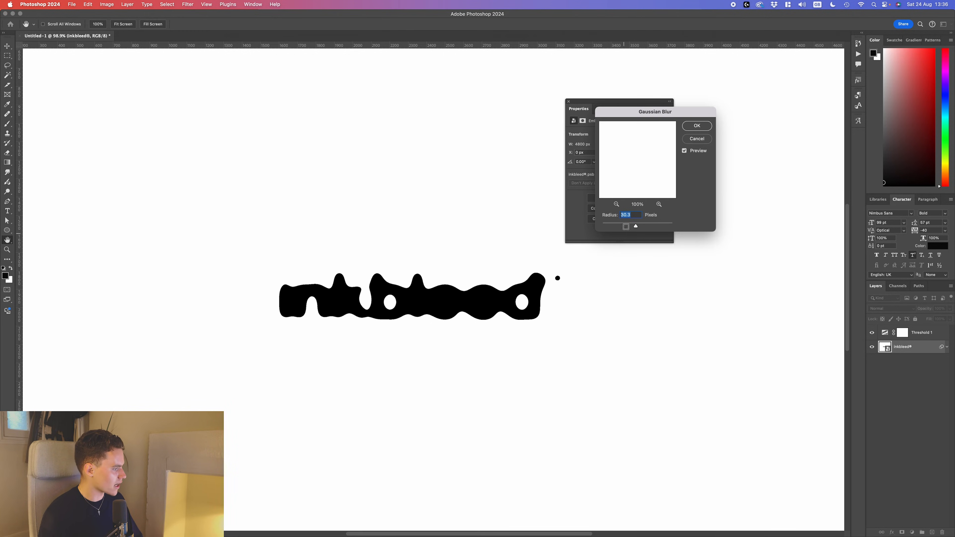
mouse_move(623, 229)
mouse_down()
mouse_move(611, 228)
mouse_move(632, 226)
mouse_up()
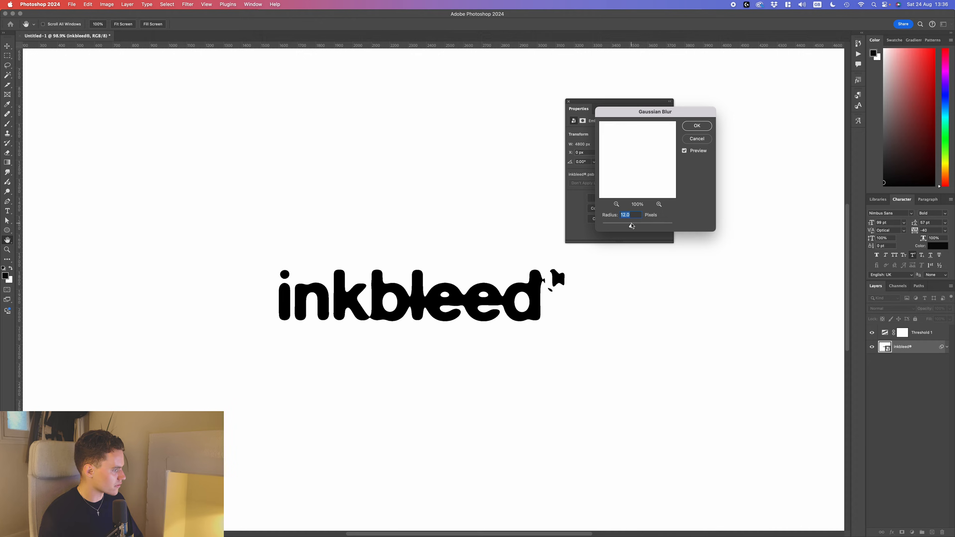
click(701, 137)
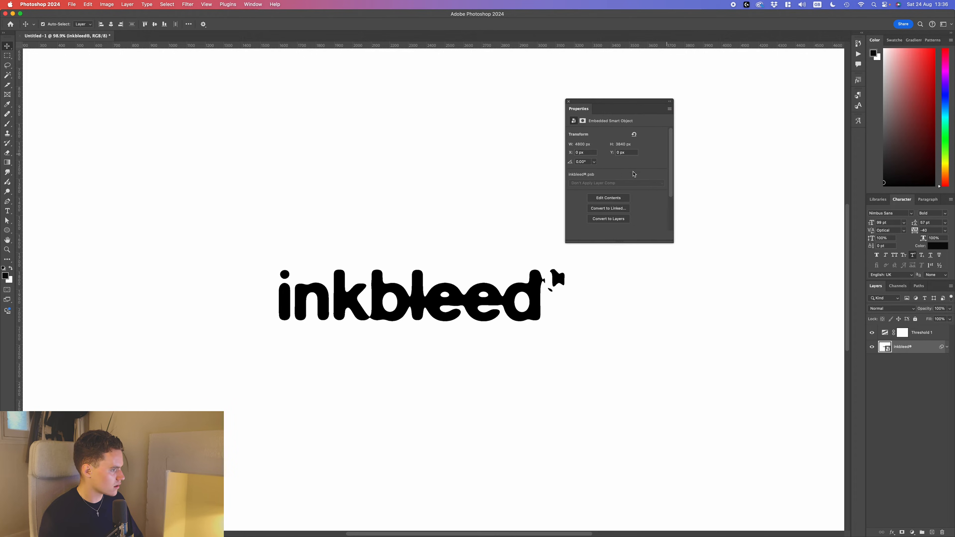
click(881, 335)
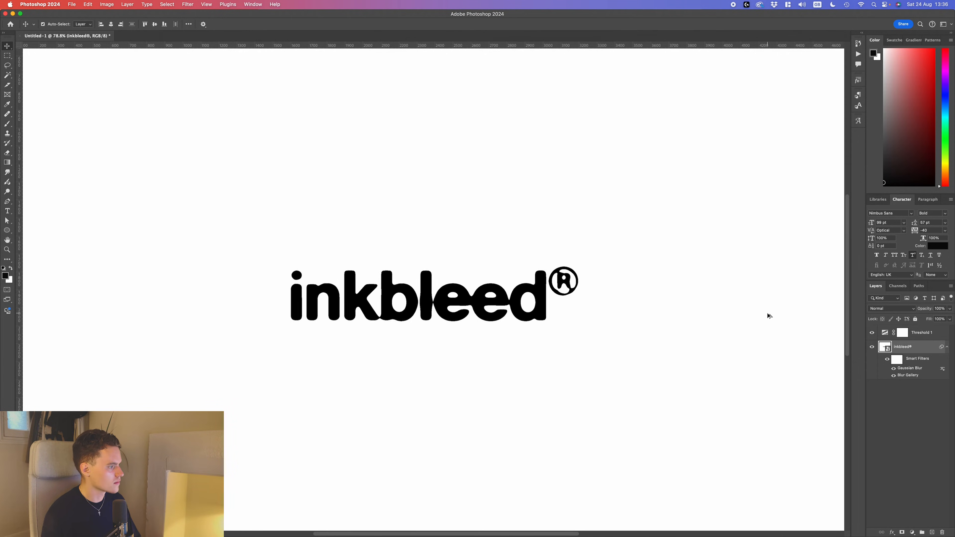
Examine the softened corners and the joins between the letters of the inkbleed® wordmark, up close and at full-canvas view.
key(super+0)
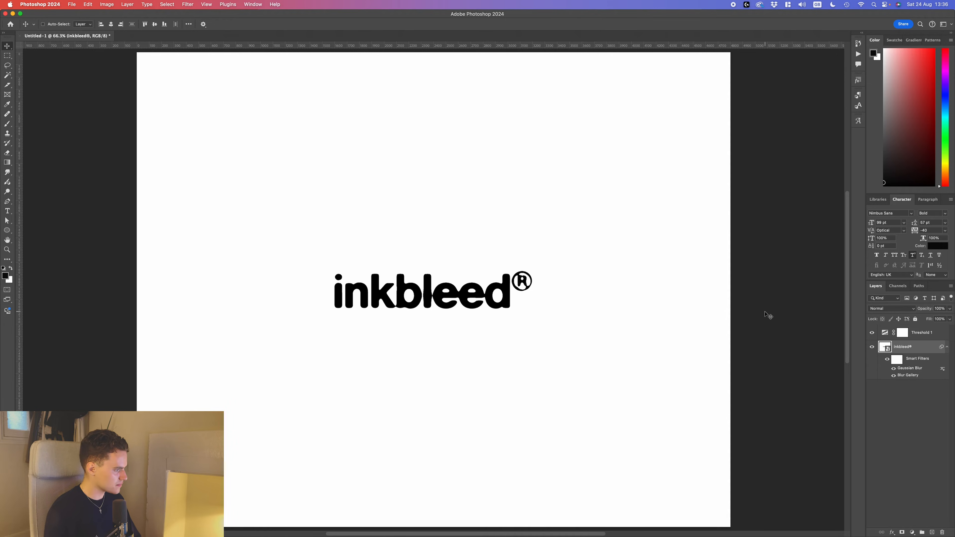
scroll(470, 283, down, 5)
scroll(466, 283, up, 8)
scroll(386, 299, down, 5)
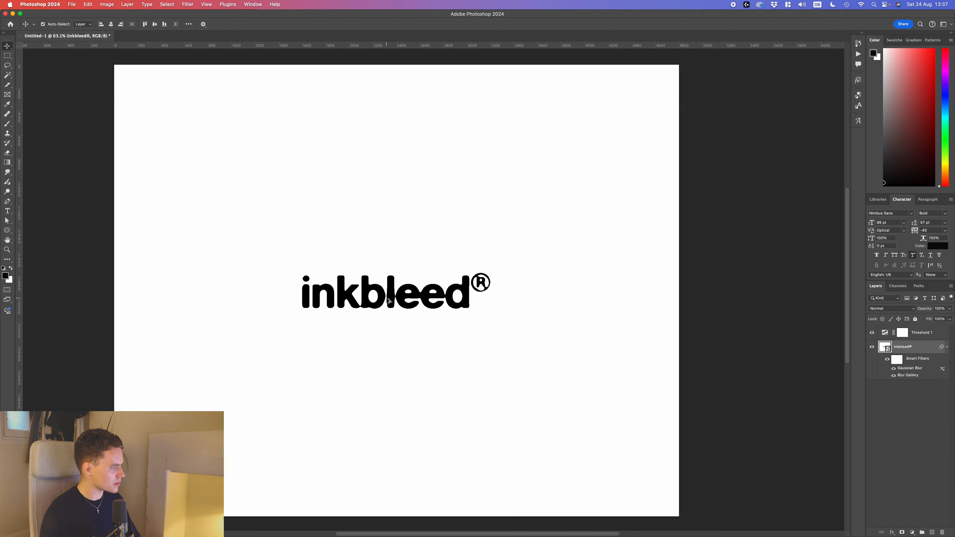
scroll(389, 300, up, 8)
scroll(351, 318, down, 5)
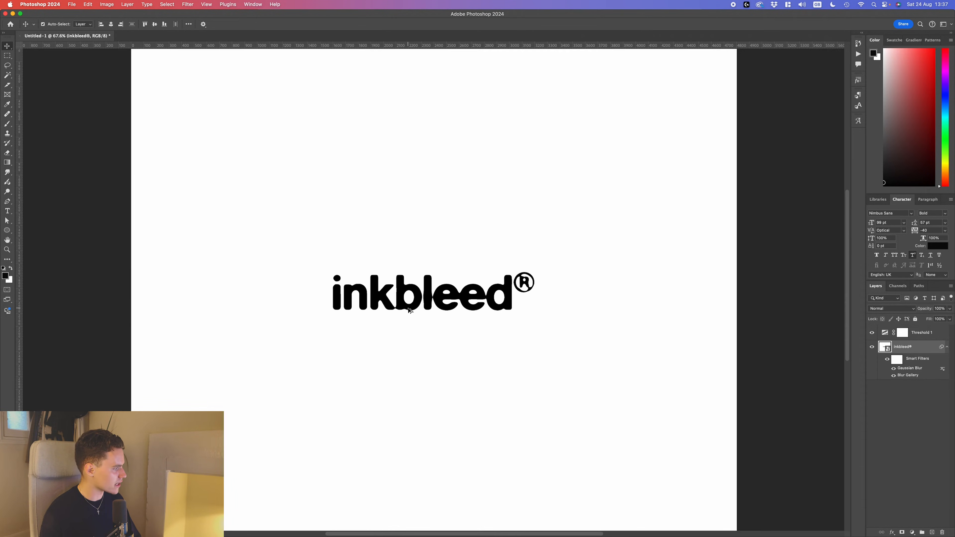
scroll(452, 307, up, 8)
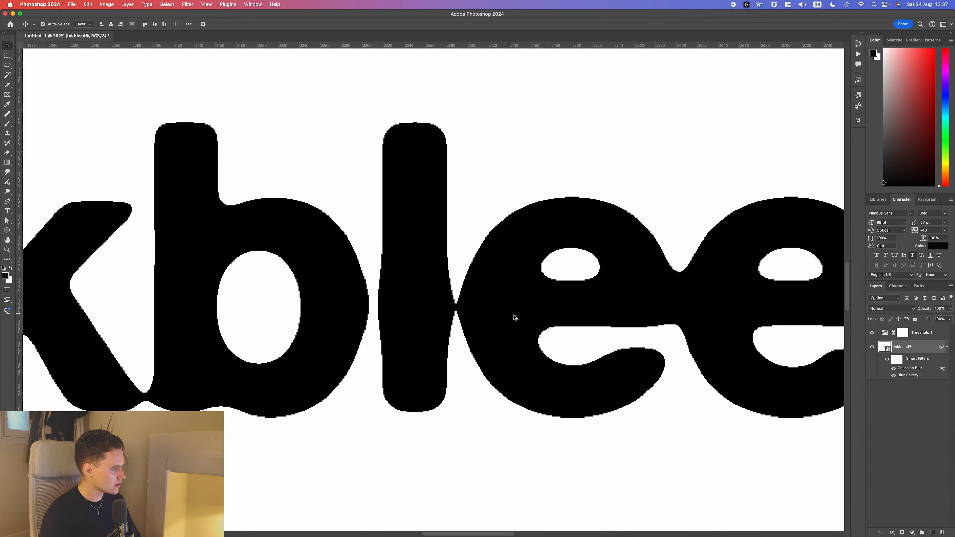
scroll(515, 317, down, 3)
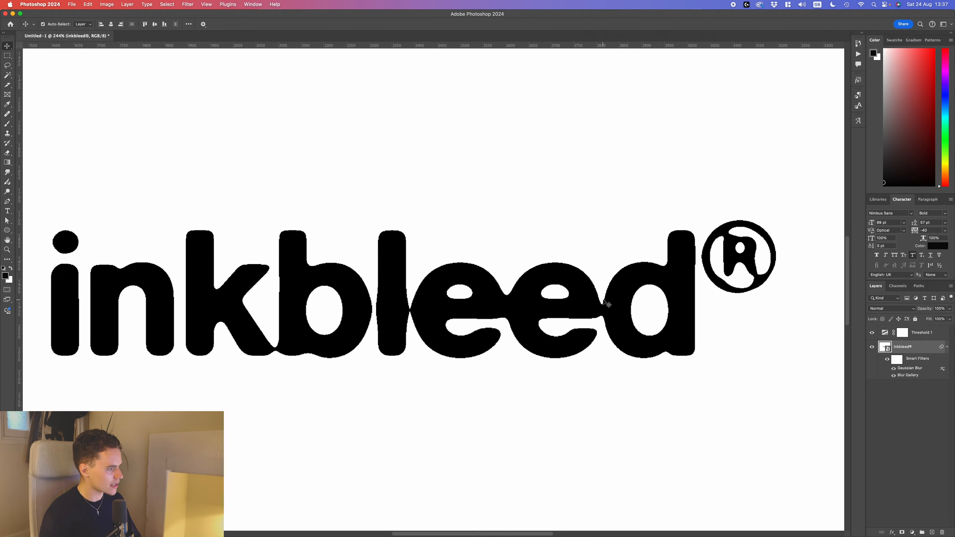
scroll(607, 304, down, 3)
scroll(565, 329, down, 2)
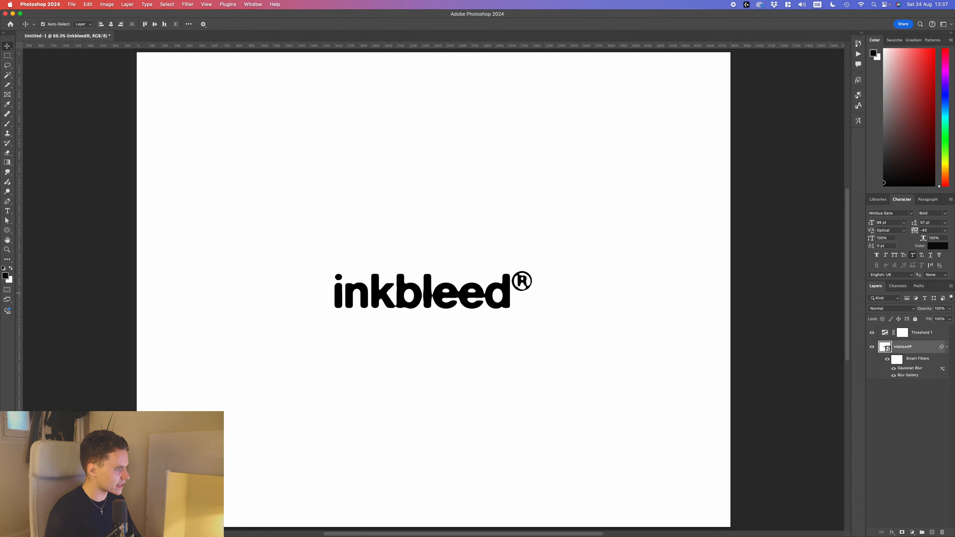
Add a Ripple distortion with Medium size to the inkbleed® layer.
click(188, 5)
mouse_move(209, 112)
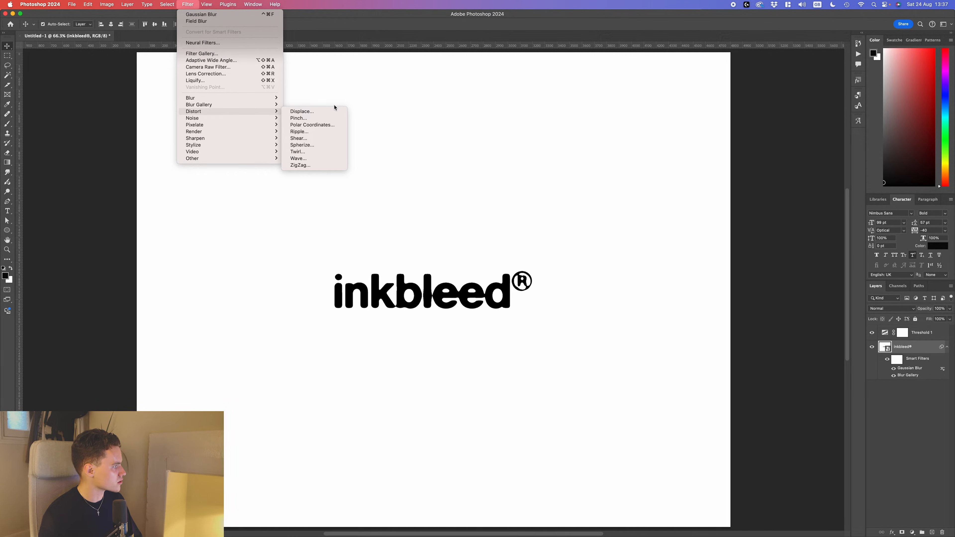
click(316, 132)
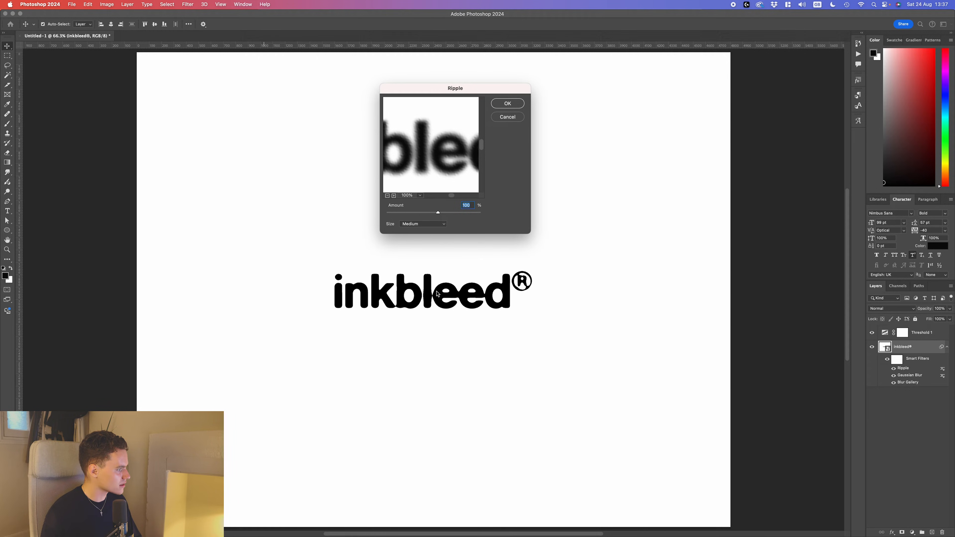
drag(438, 213, 432, 214)
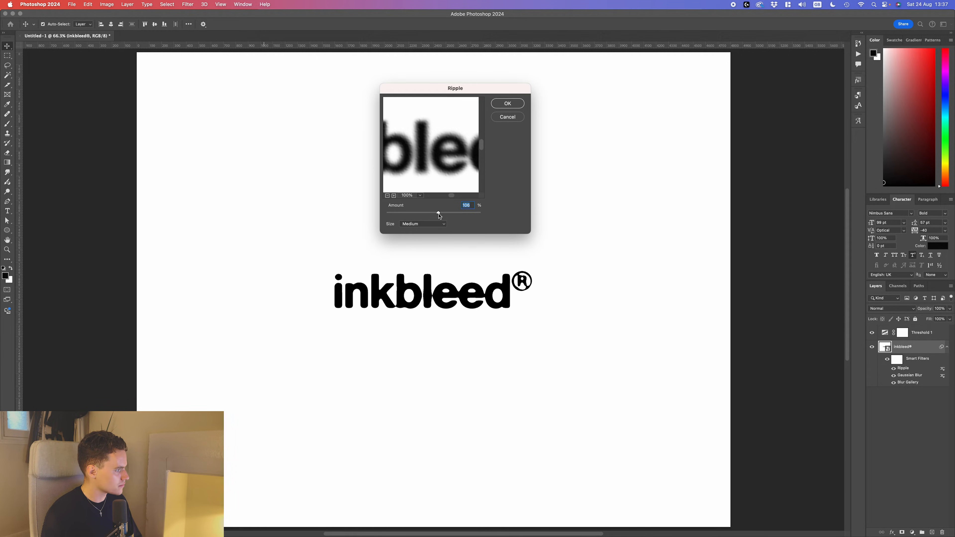
key(Return)
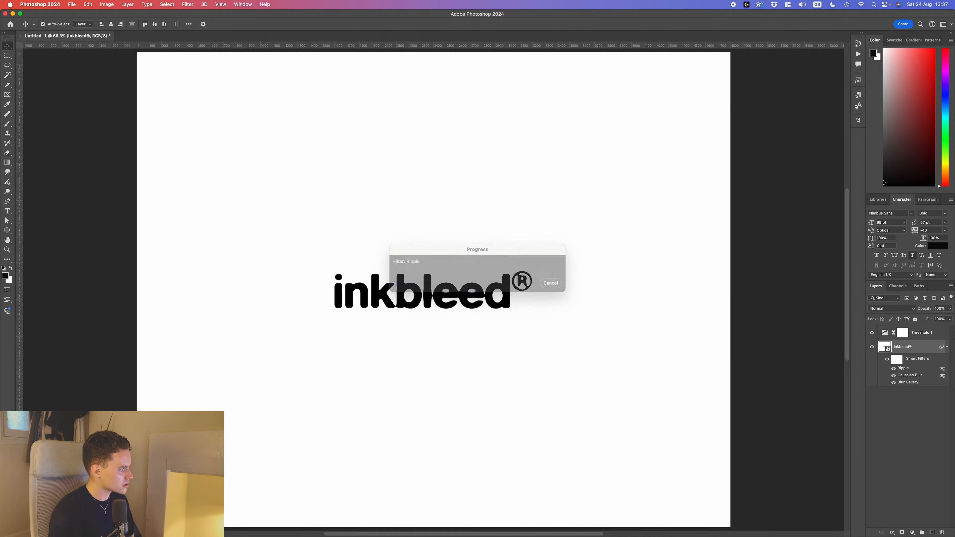
Check the rippled letter edges up close and set the Ripple filter's amount to 50%.
scroll(447, 289, up, 5)
scroll(447, 289, down, 3)
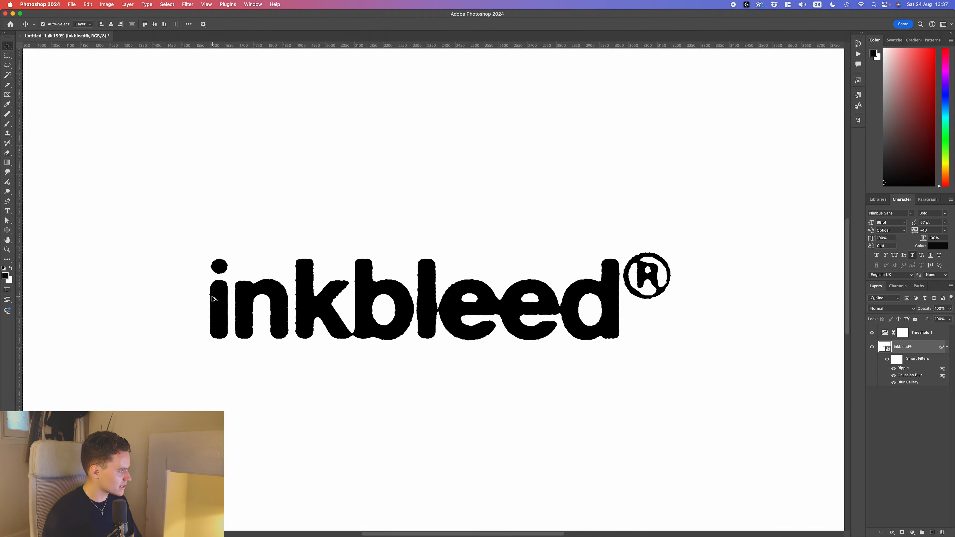
scroll(213, 299, up, 3)
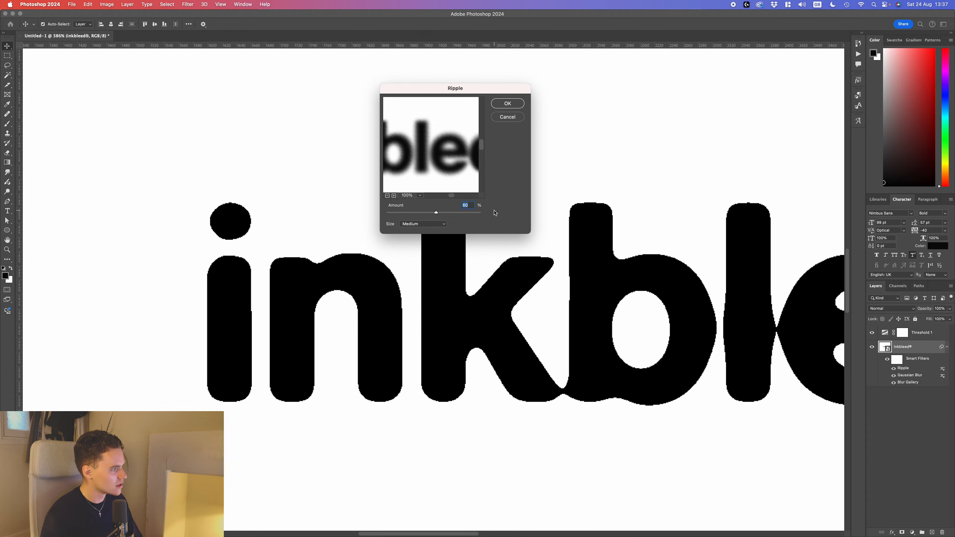
text(5)
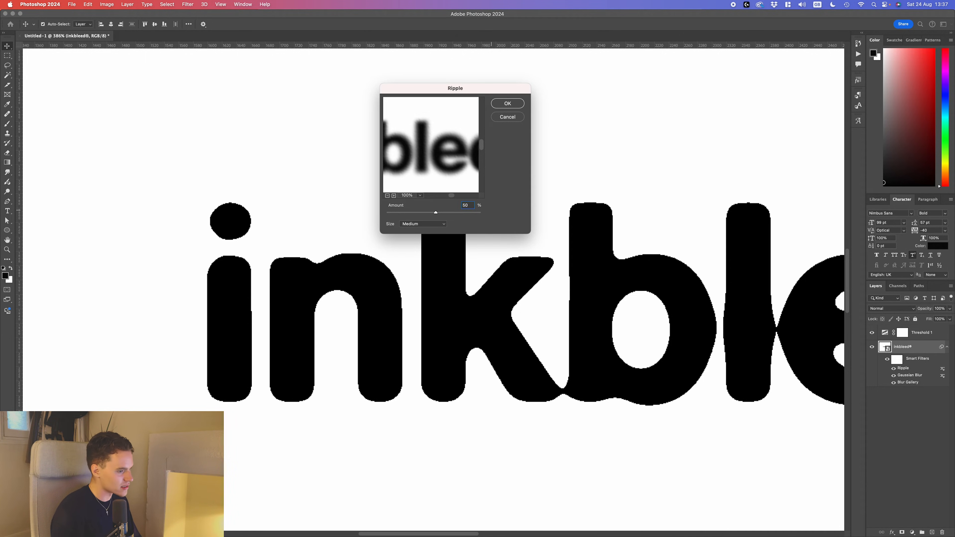
key(Return)
scroll(583, 289, down, 3)
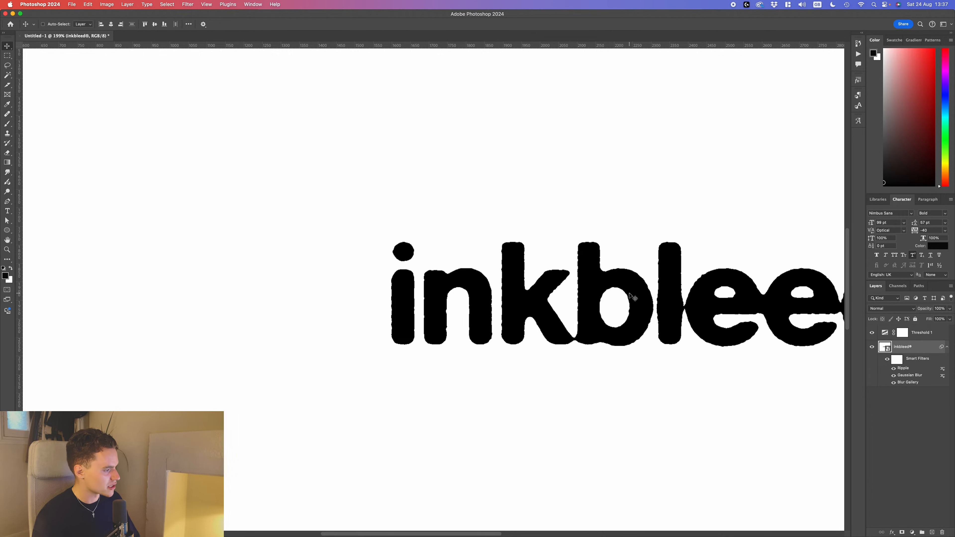
key(super+0)
super+click(670, 320)
scroll(643, 317, down, 4)
scroll(629, 318, up, 5)
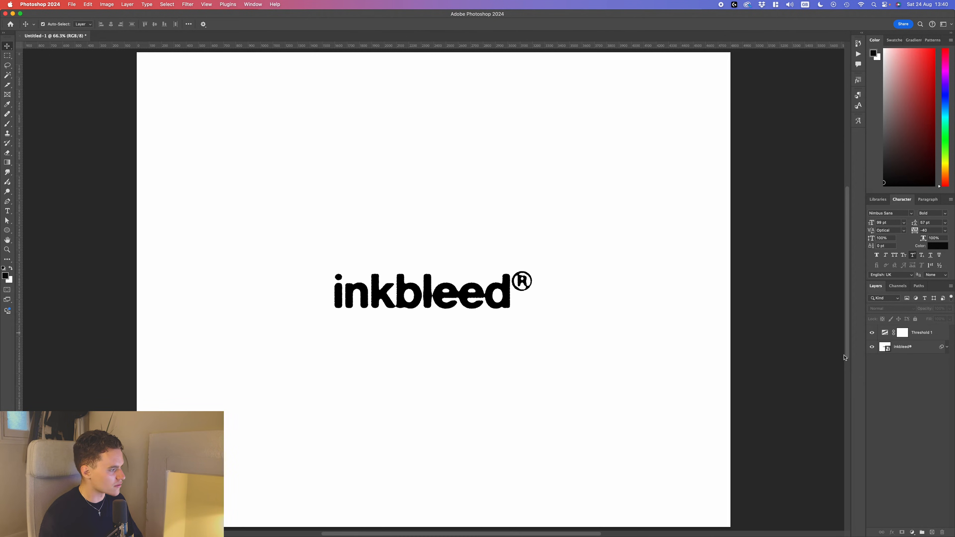
Duplicate the inkbleed® and Threshold 1 layers together and convert the two copies into a single smart object.
click(918, 345)
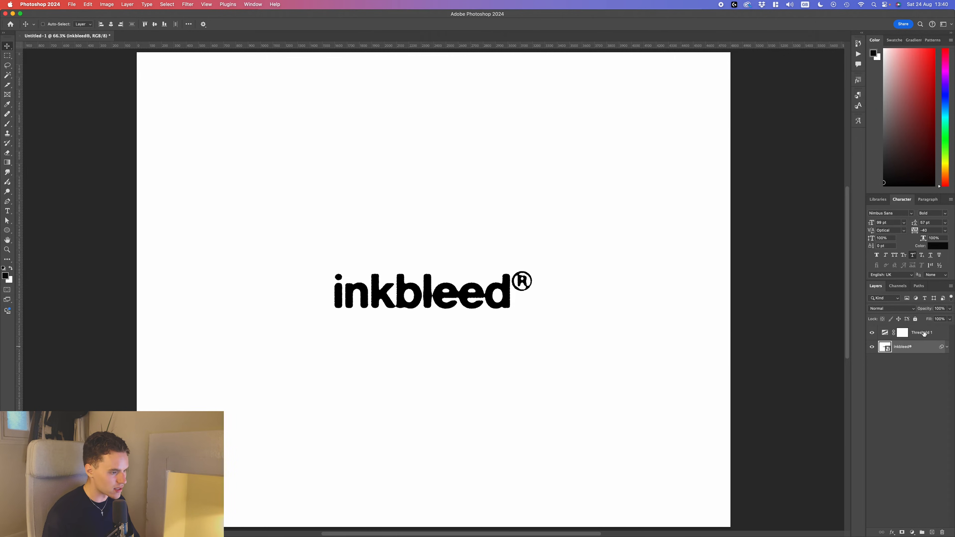
shift+click(929, 335)
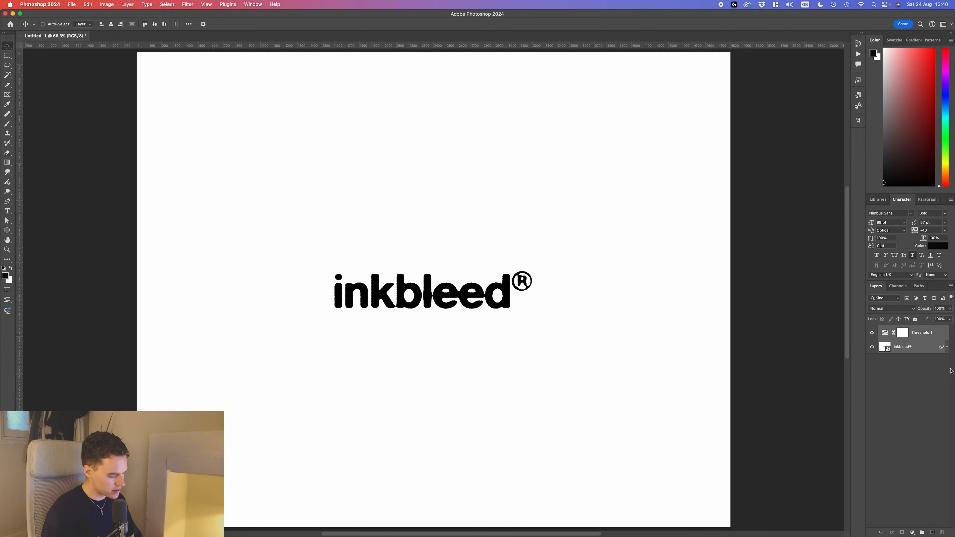
key(super+j)
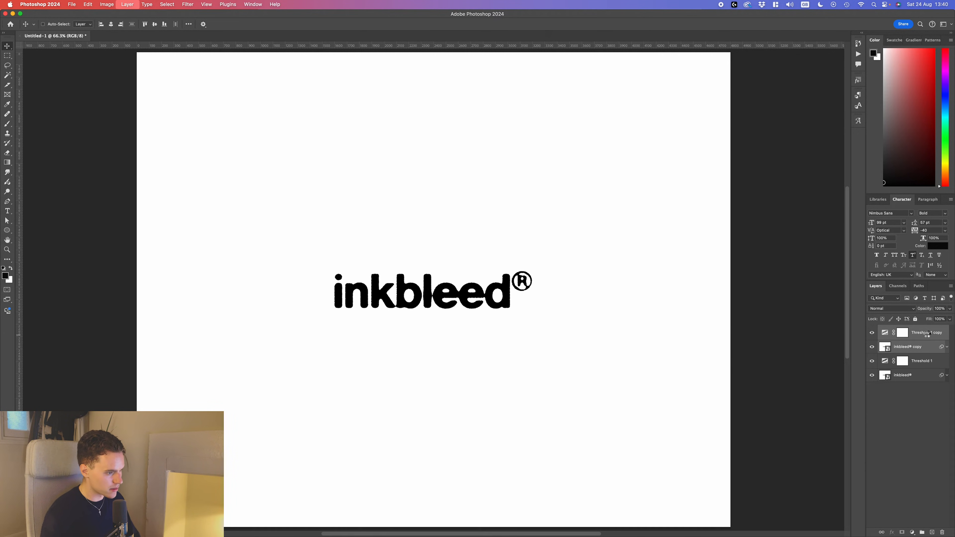
right_click(928, 333)
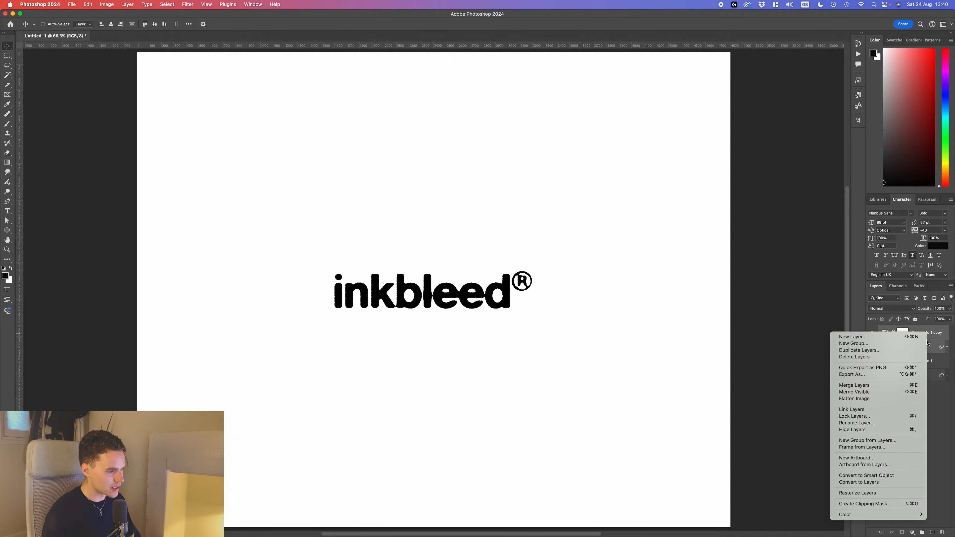
click(896, 476)
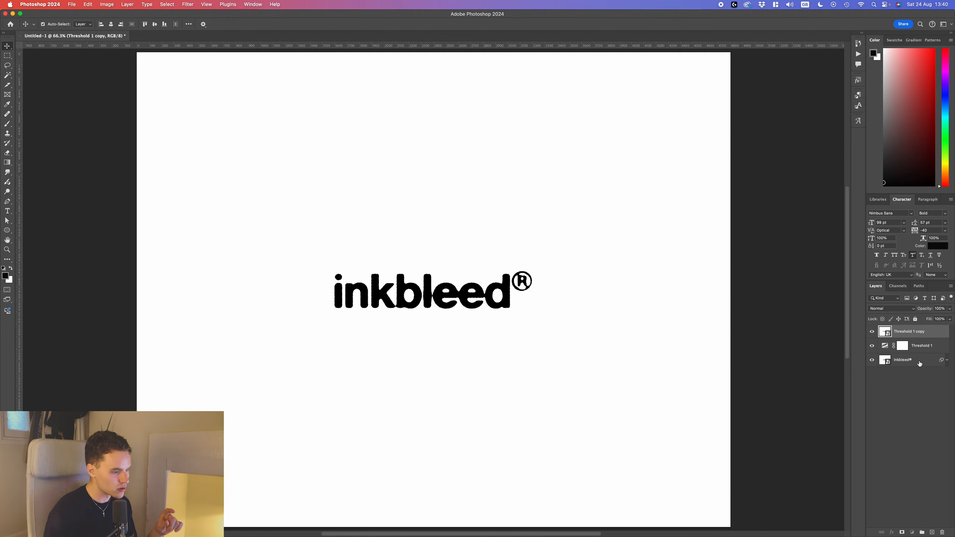
Group the original Threshold 1 and inkbleed® layers and hide the group.
click(903, 348)
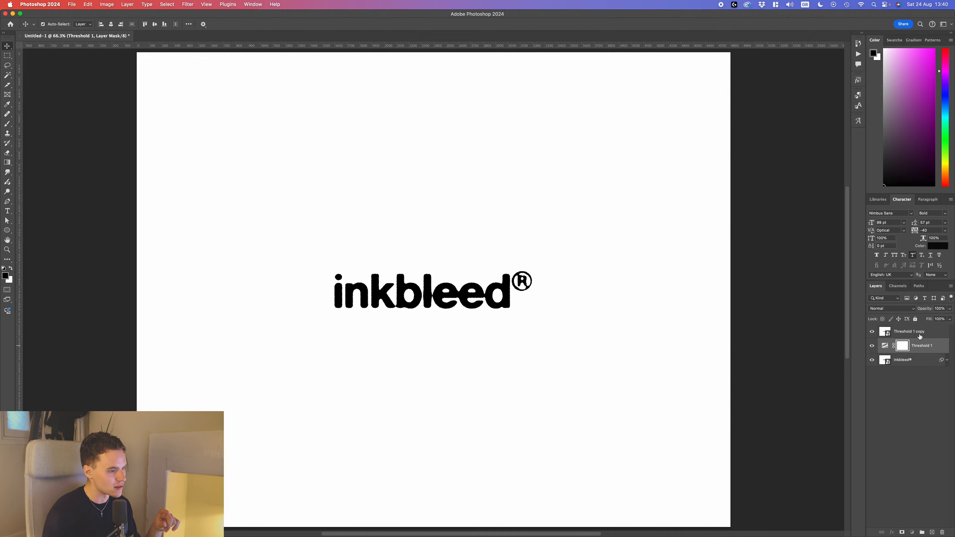
click(926, 357)
shift+click(928, 349)
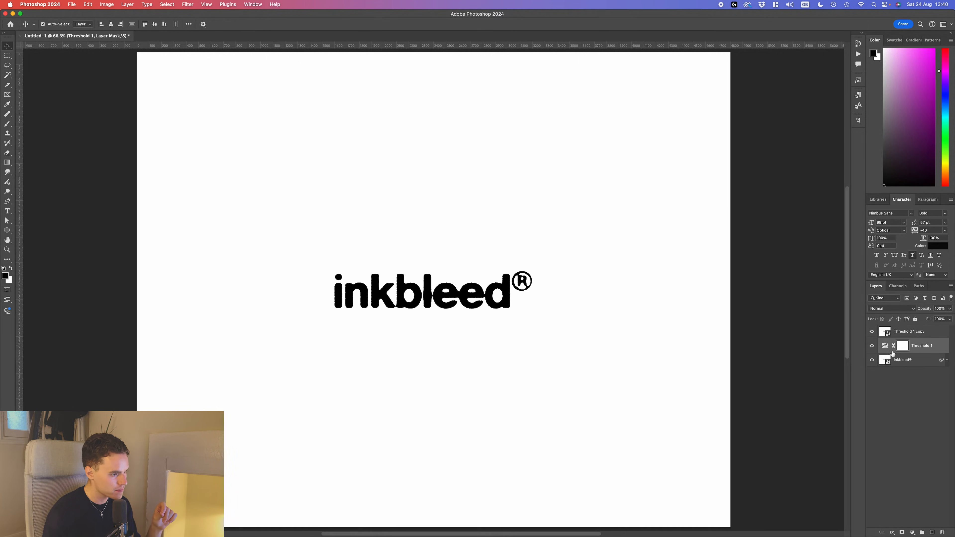
click(922, 532)
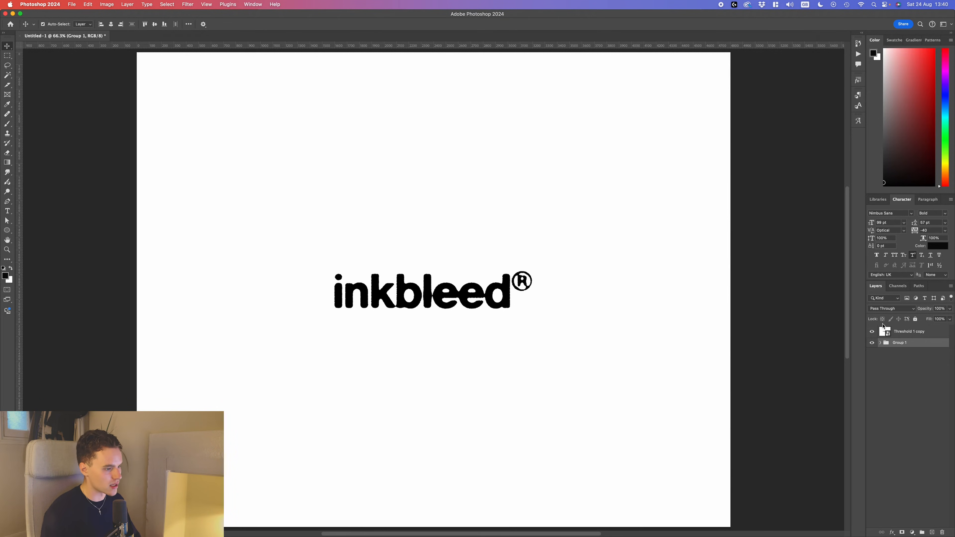
click(872, 343)
Open the Filter Gallery for the Threshold 1 copy smart object, reduce the preview to 50% and expand the Texture effects.
click(927, 335)
click(188, 4)
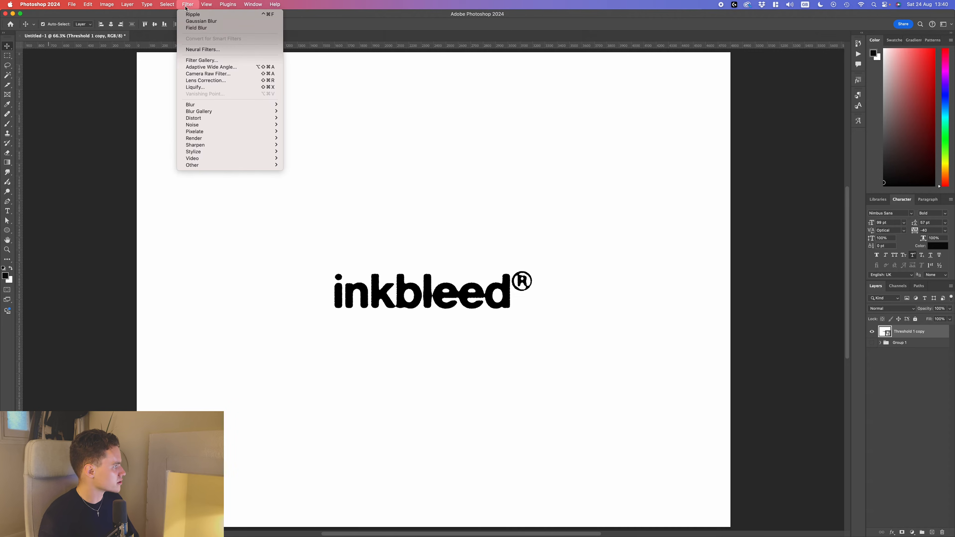
click(246, 62)
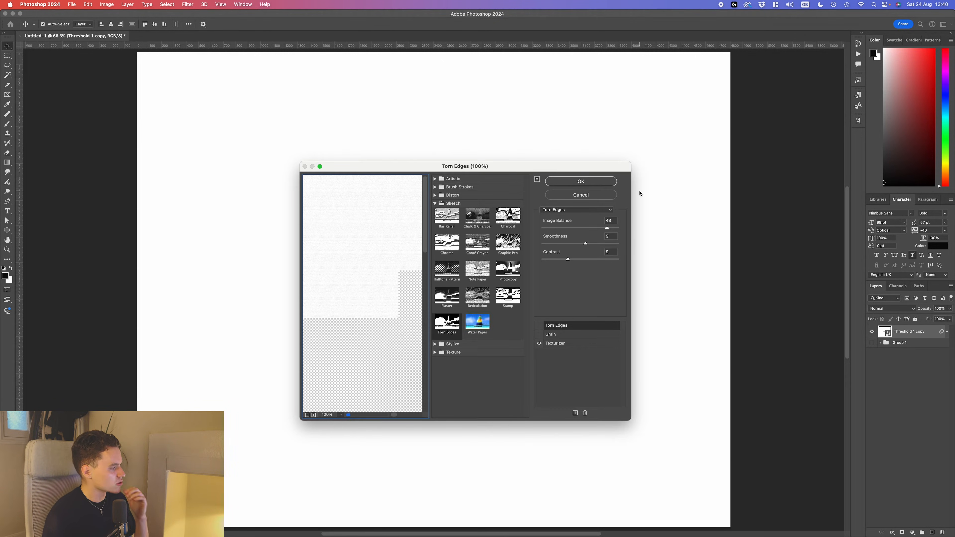
click(308, 415)
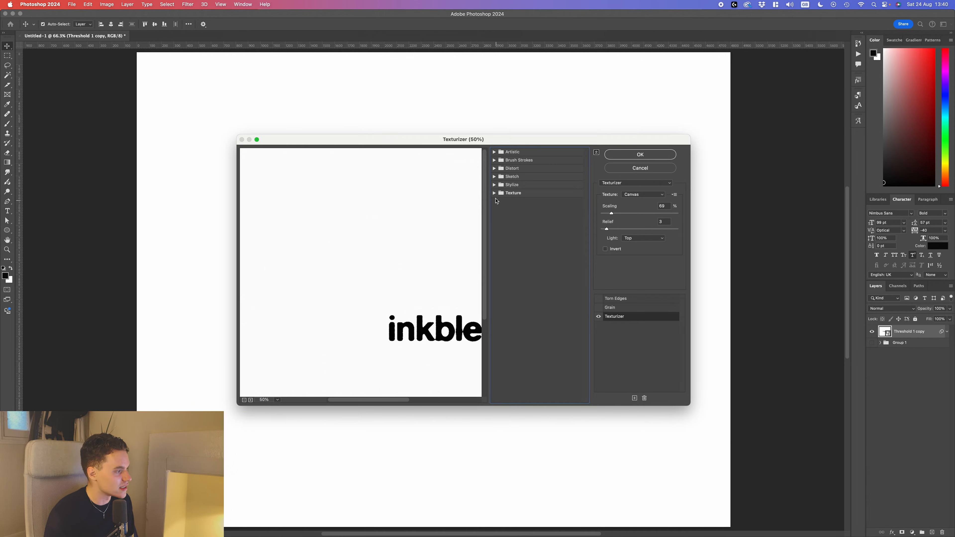
click(494, 193)
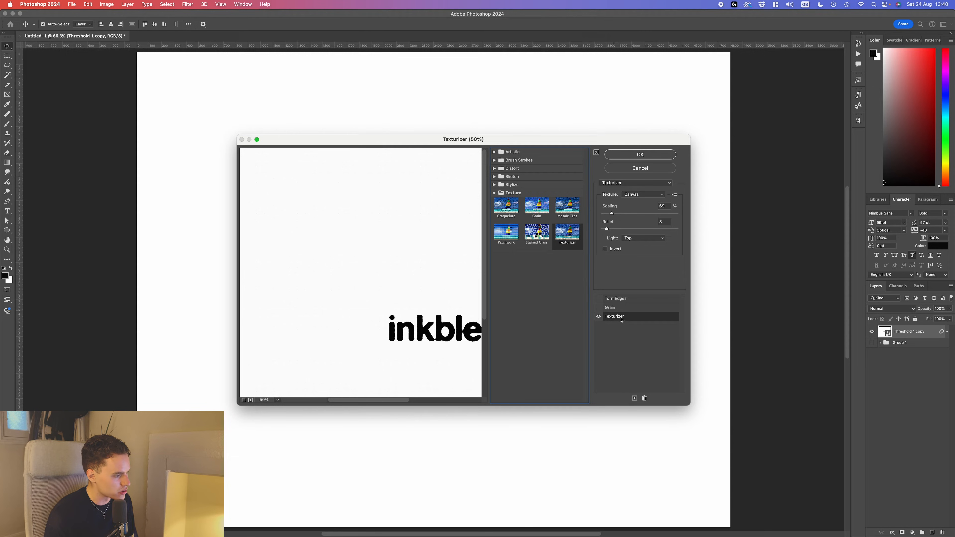
Delete the Torn Edges and Grain effects from the Filter Gallery stack, keeping only Texturizer.
click(628, 300)
click(644, 399)
click(644, 399)
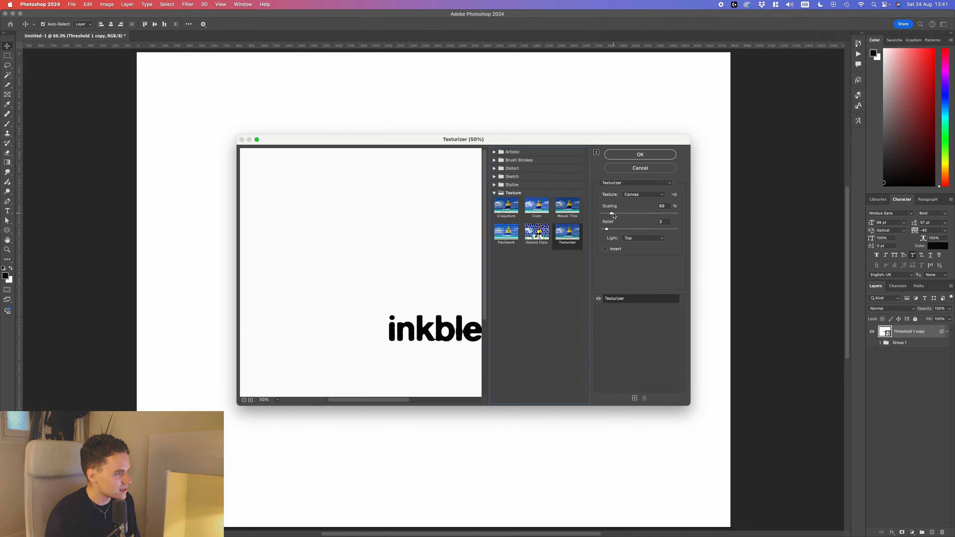
Set the Canvas Texturizer's scaling to about 61% and its relief to 7, judging it at 100% preview, and apply the filter.
mouse_move(614, 215)
mouse_down()
mouse_move(622, 216)
mouse_move(610, 230)
mouse_up()
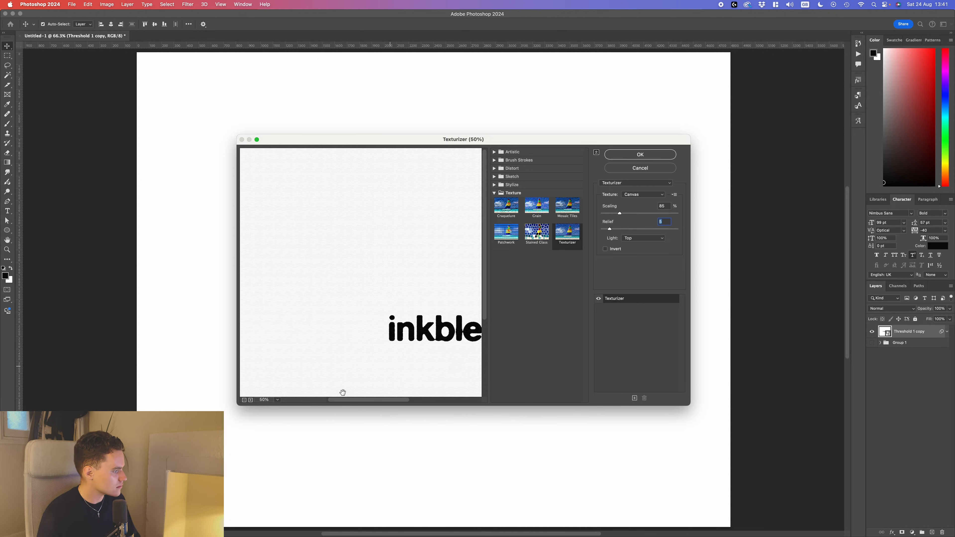
click(251, 400)
click(251, 400)
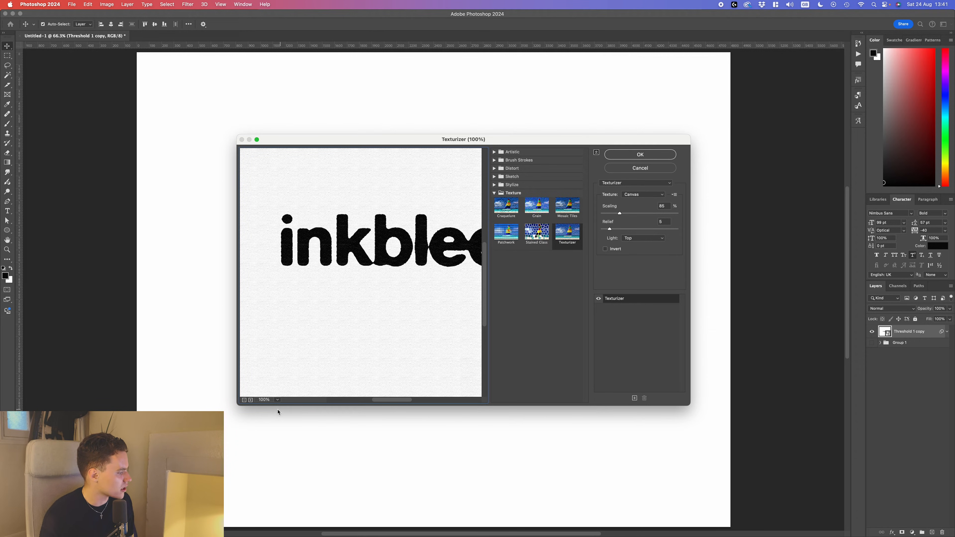
drag(615, 215, 611, 216)
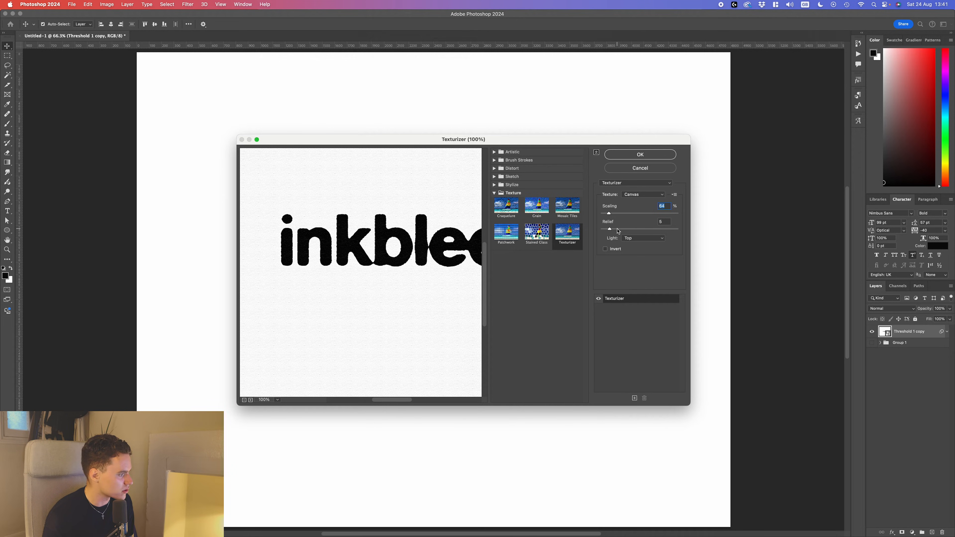
drag(609, 229, 612, 229)
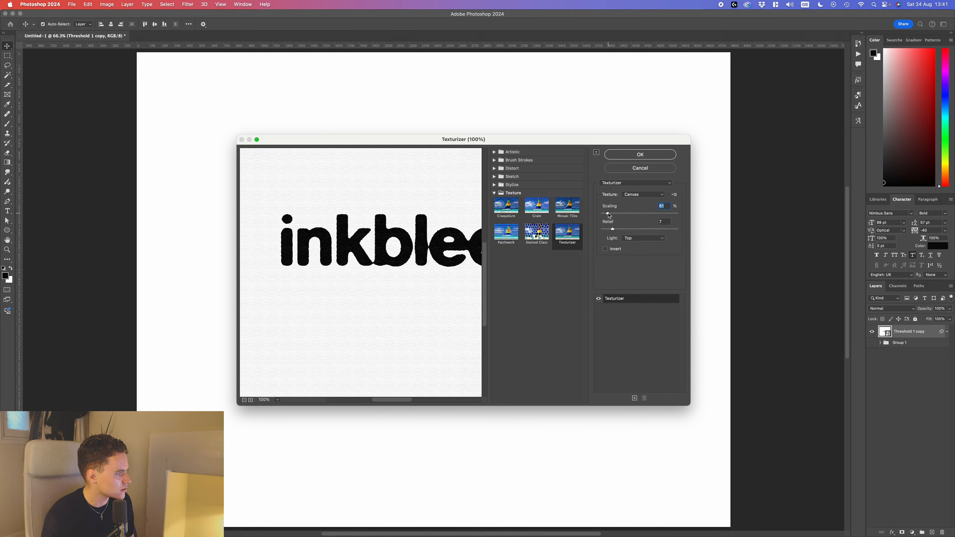
key(Return)
Examine the canvas texture on the background and wordmark, both up close and across the whole document.
scroll(512, 181, up, 5)
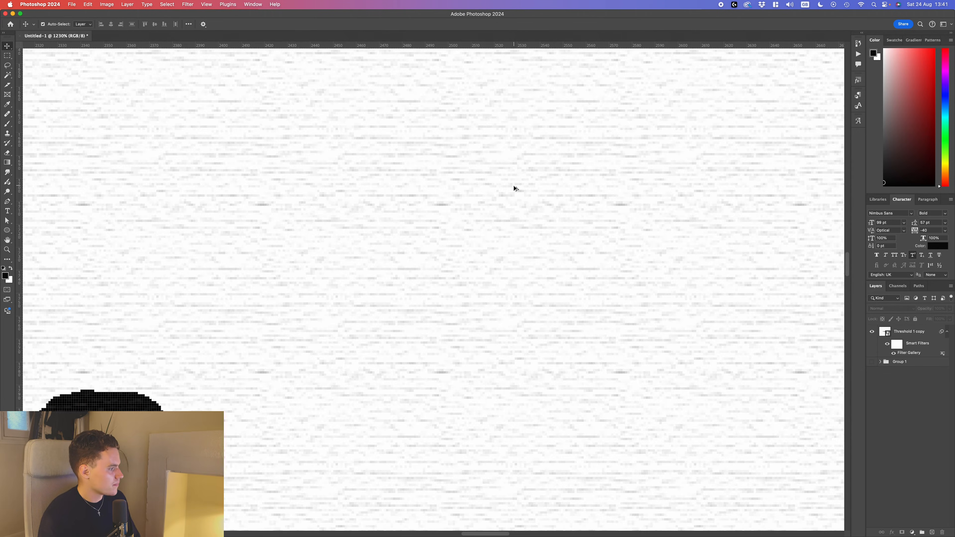
scroll(513, 186, down, 5)
scroll(526, 184, up, 3)
scroll(559, 210, down, 4)
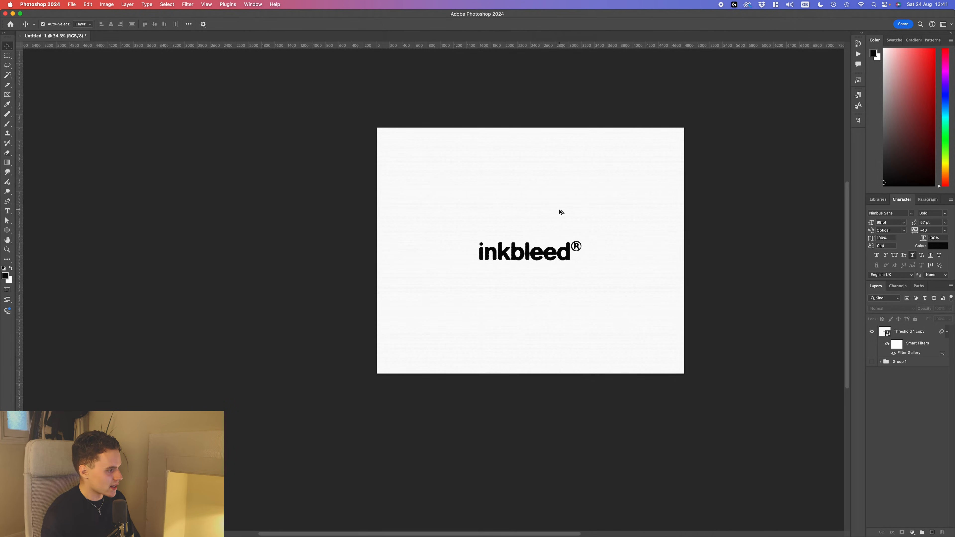
scroll(561, 211, up, 2)
scroll(565, 214, up, 1)
scroll(790, 301, left, 2)
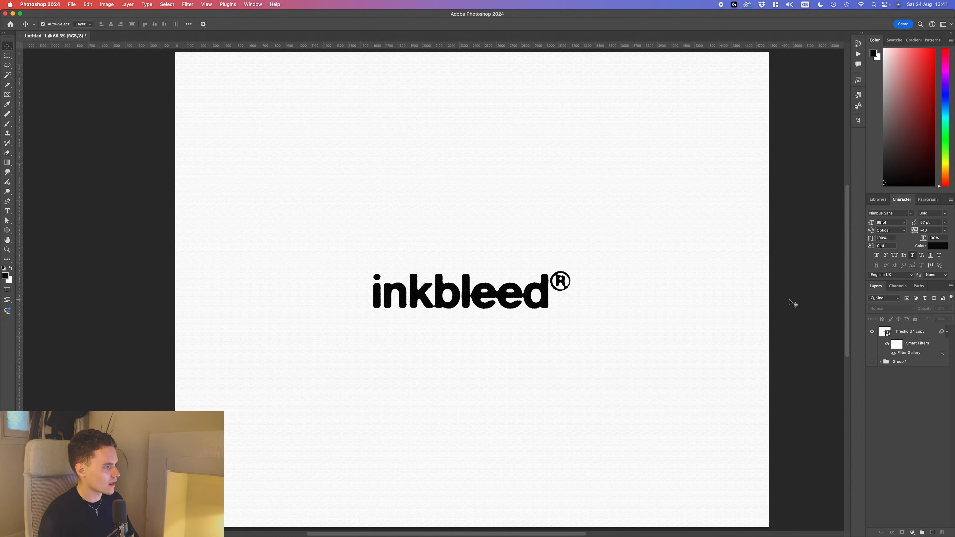
scroll(791, 301, right, 2)
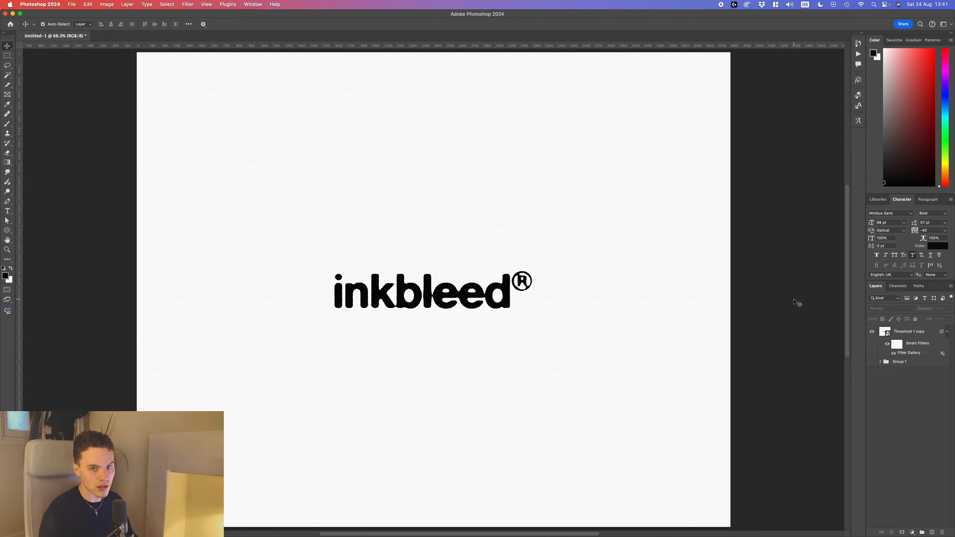
Place the BLKMARKET_COPYSCAN_4 texture and scale it proportionally from its centre to about 68.43% to cover the whole canvas.
key(super+s)
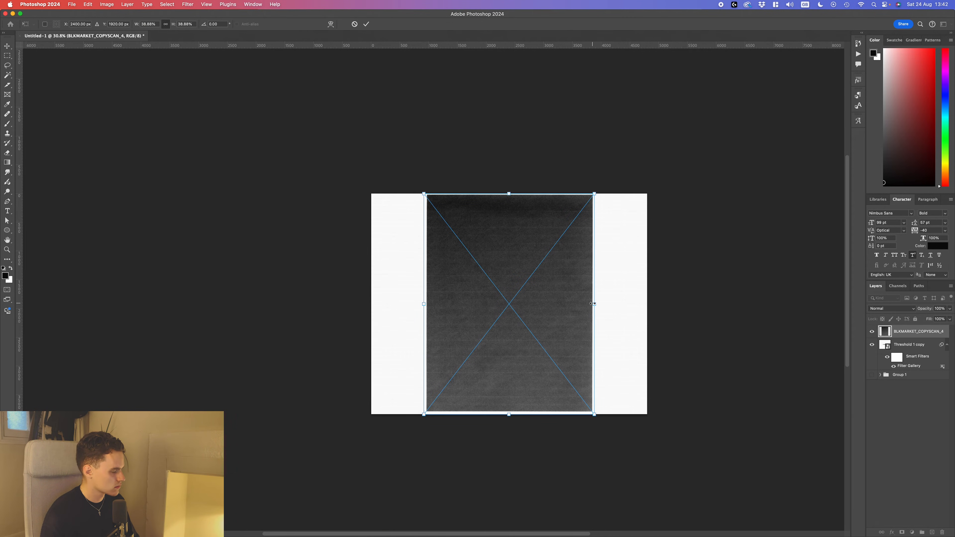
drag(593, 303, 657, 301)
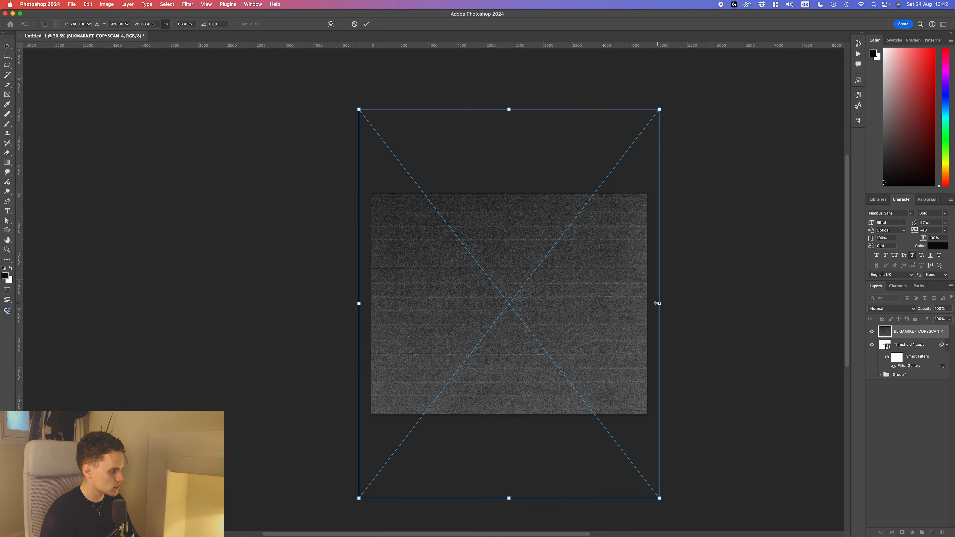
key(Return)
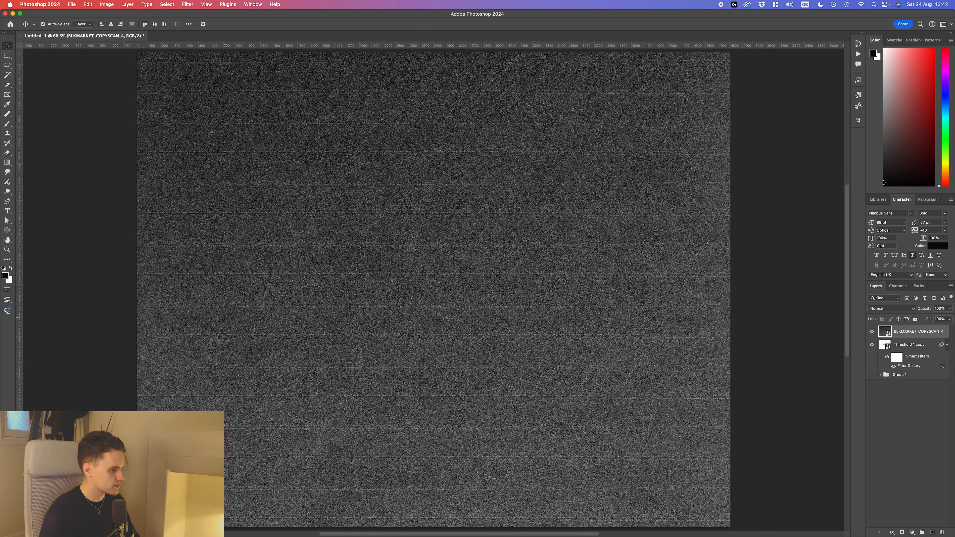
Set the BLKMARKET_COPYSCAN_4 layer's blend mode to Screen and its opacity to 50%.
click(899, 309)
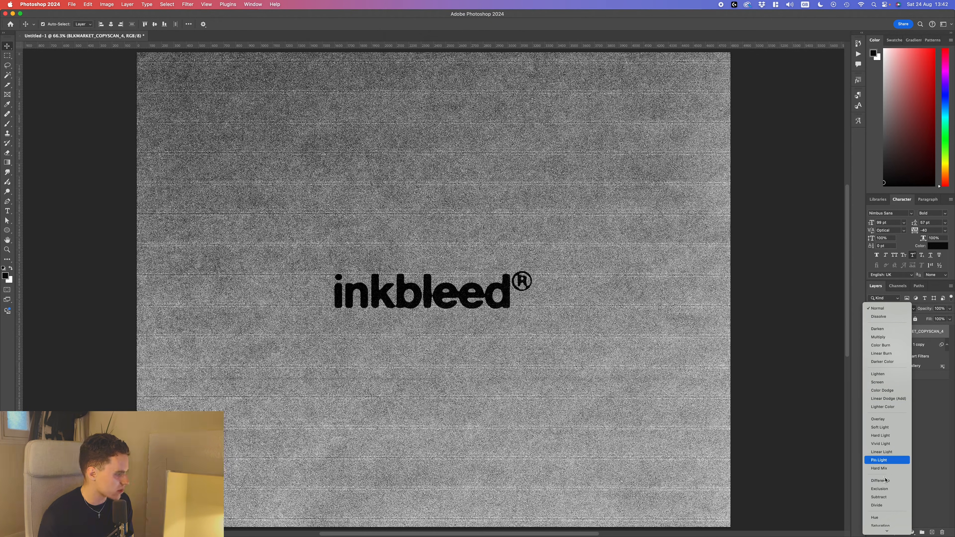
scroll(885, 480, down, 1)
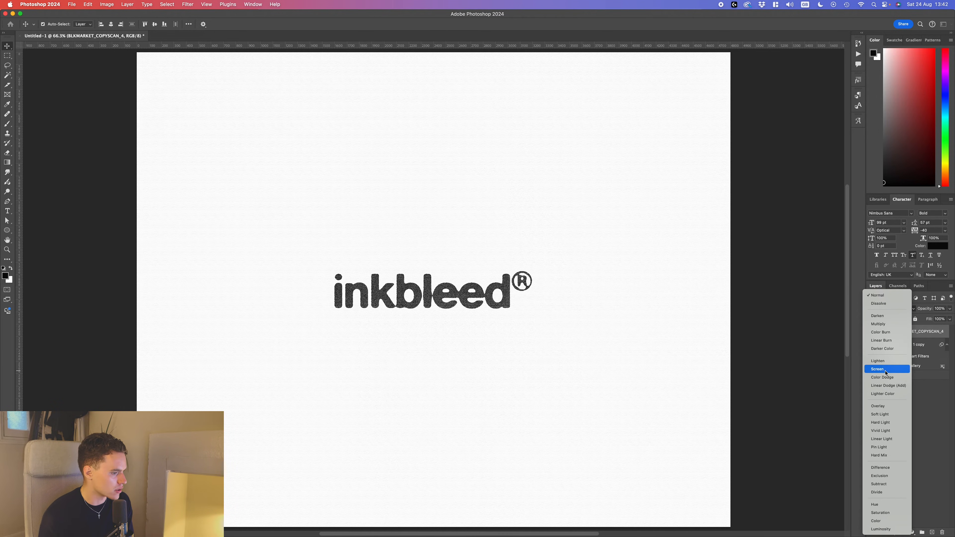
click(886, 370)
key(5)
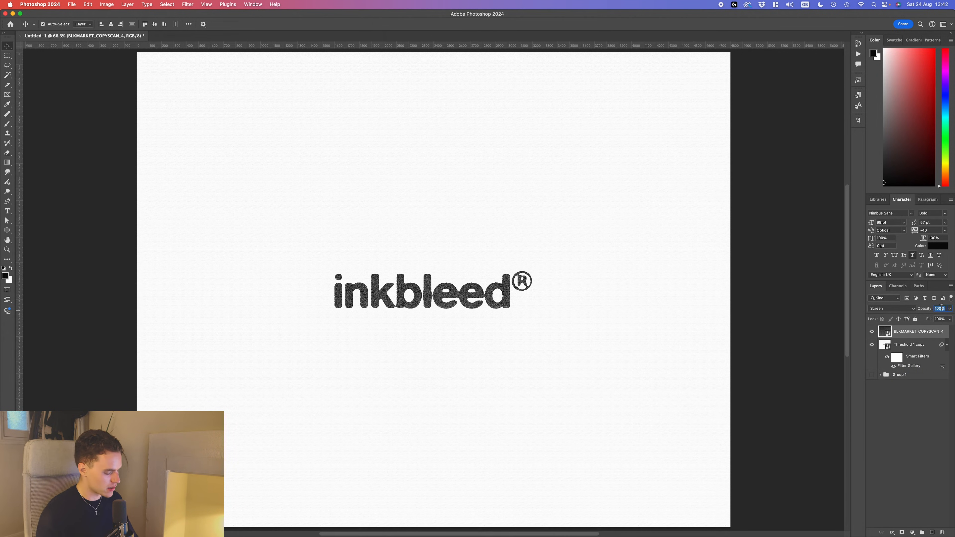
Examine the scanned grain inside the inkbleed® letters at several magnifications.
scroll(487, 188, up, 5)
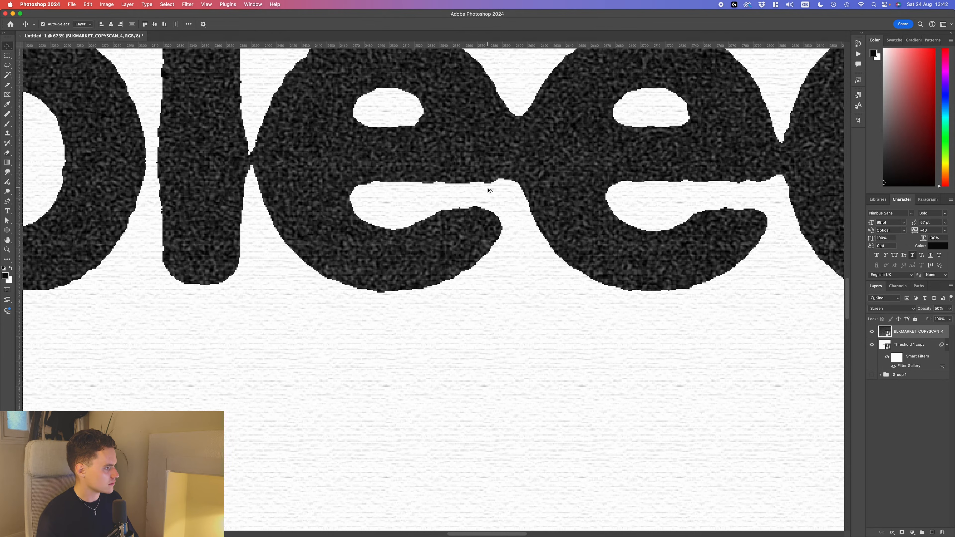
scroll(487, 185, down, 4)
scroll(487, 185, down, 3)
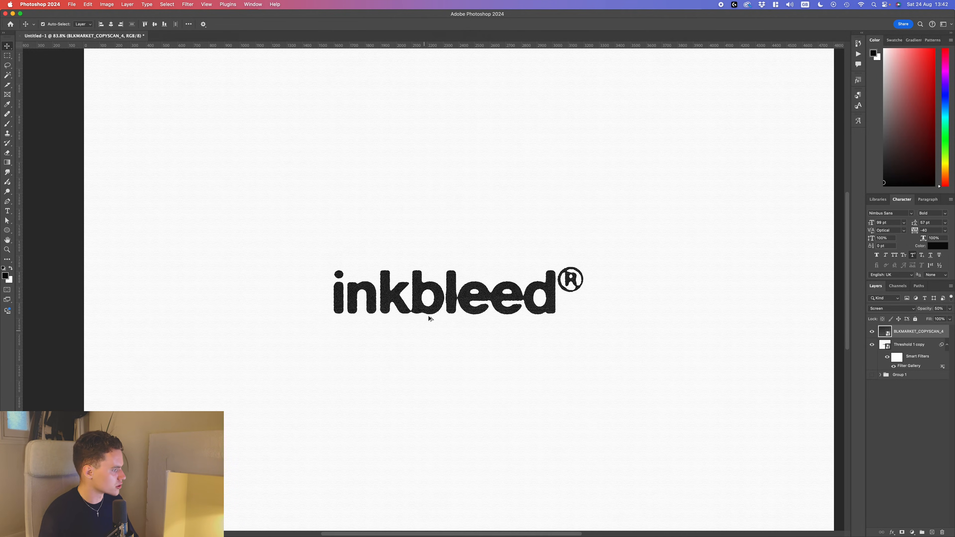
scroll(430, 314, up, 4)
scroll(419, 290, down, 6)
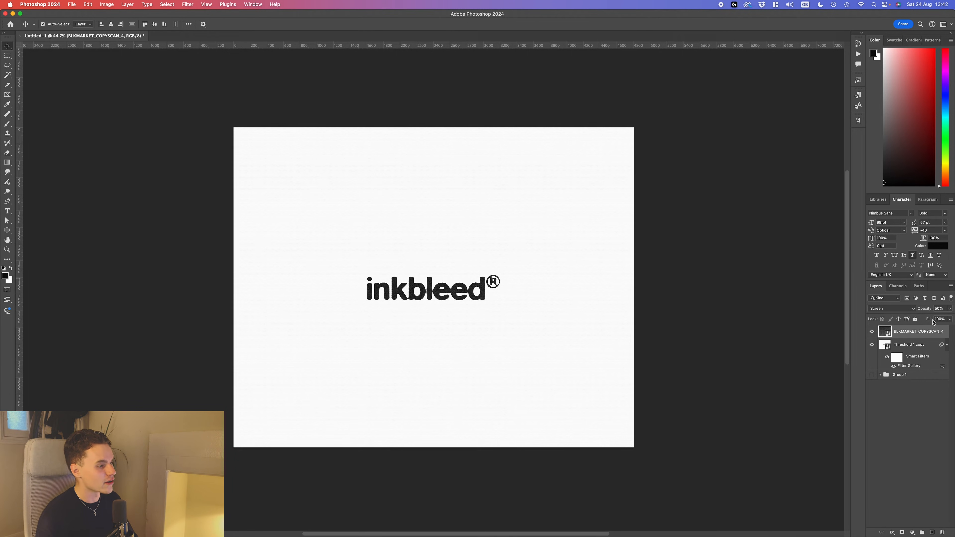
scroll(414, 297, up, 5)
scroll(485, 295, down, 2)
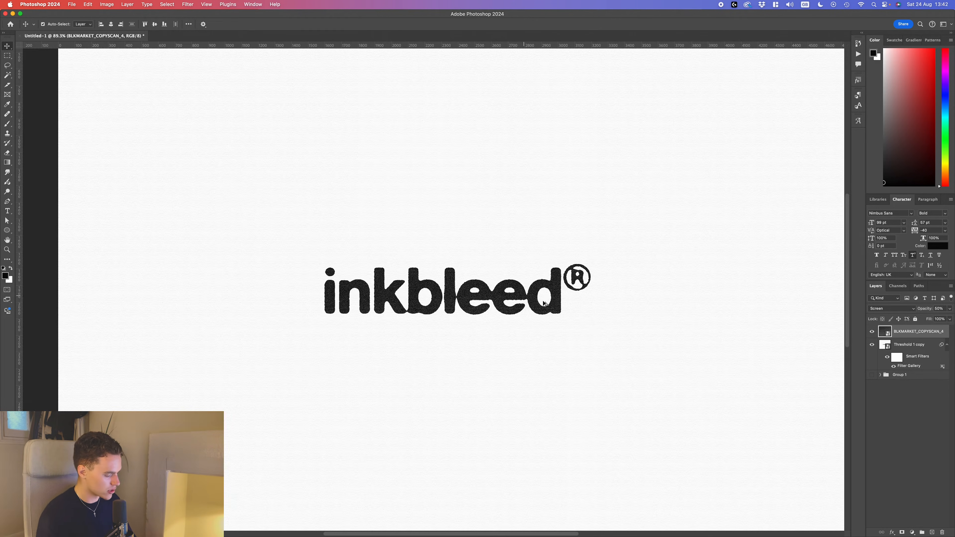
Duplicate the BLKMARKET_COPYSCAN_4 layer and set the copy's blend mode to Exclusion.
key(super+j)
click(904, 310)
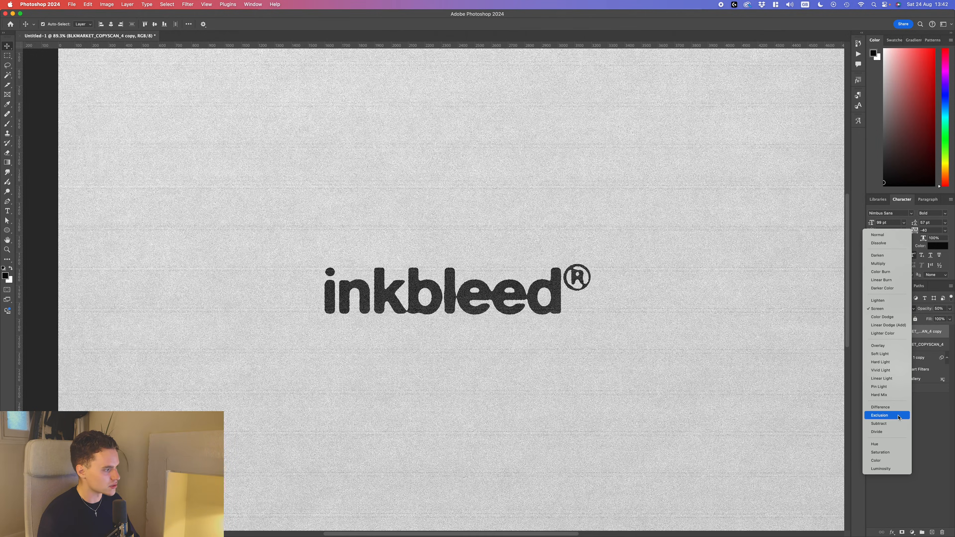
click(899, 415)
Set the opacity of the Exclusion-blended scan copy to 20%.
scroll(693, 311, down, 3)
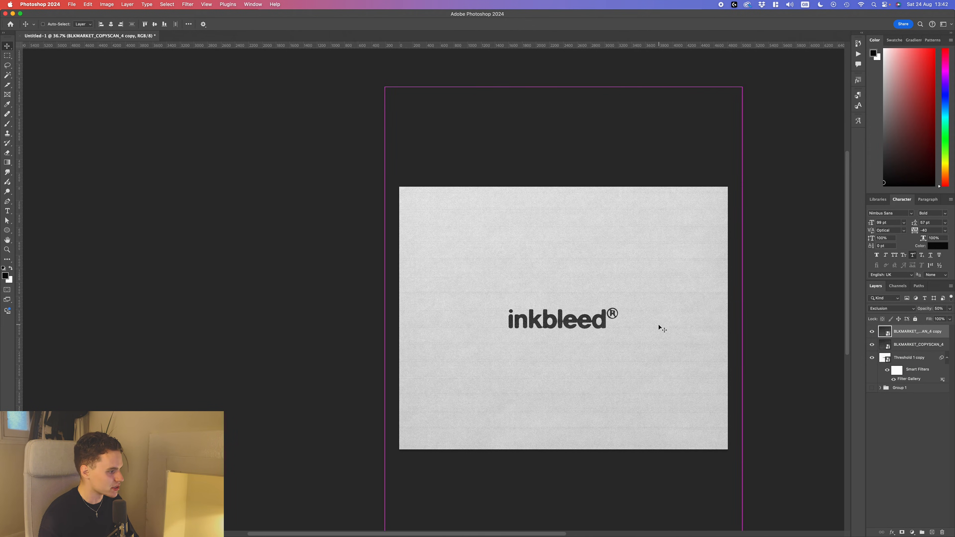
scroll(658, 325, right, 2)
scroll(612, 332, up, 3)
scroll(678, 326, down, 3)
scroll(678, 325, up, 3)
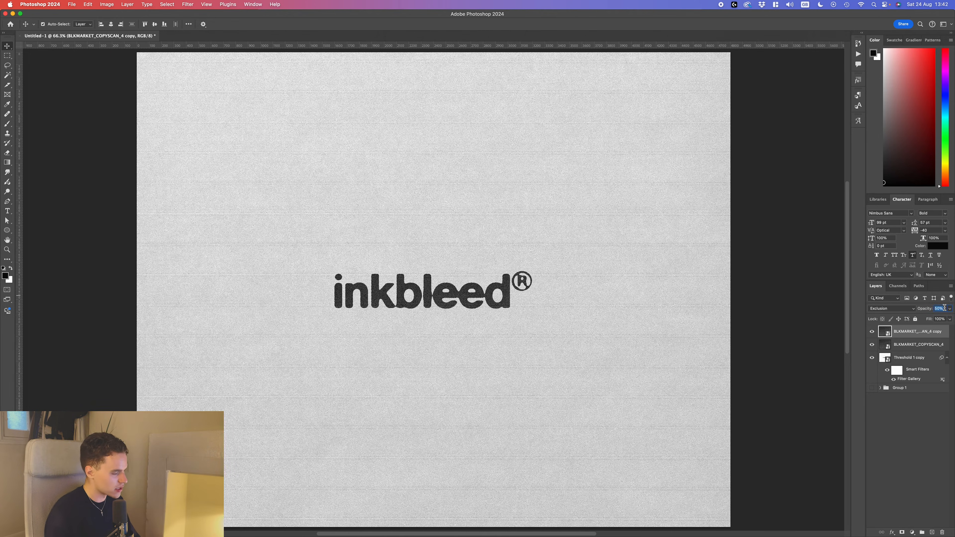
text(30)
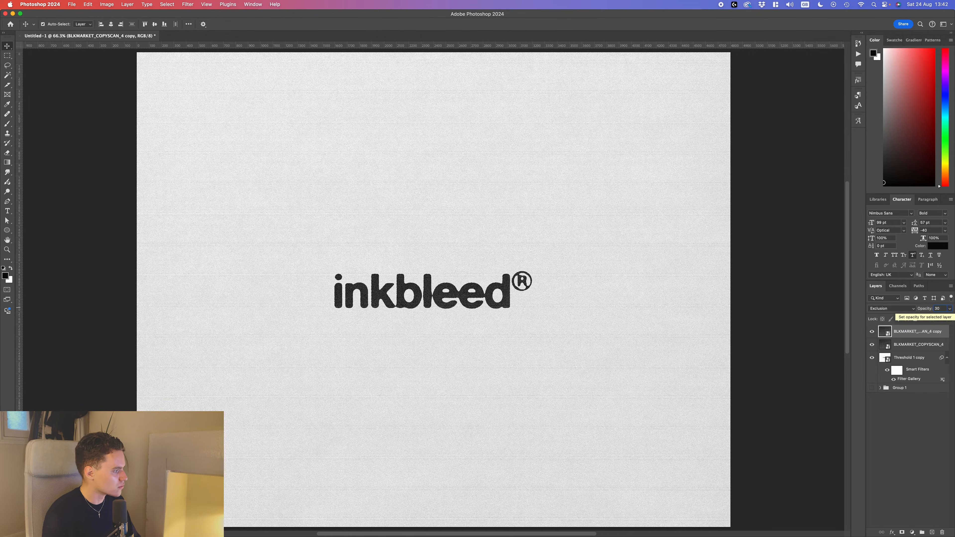
key(BackSpace)
key(BackSpace)
text(20)
scroll(434, 290, up, 1)
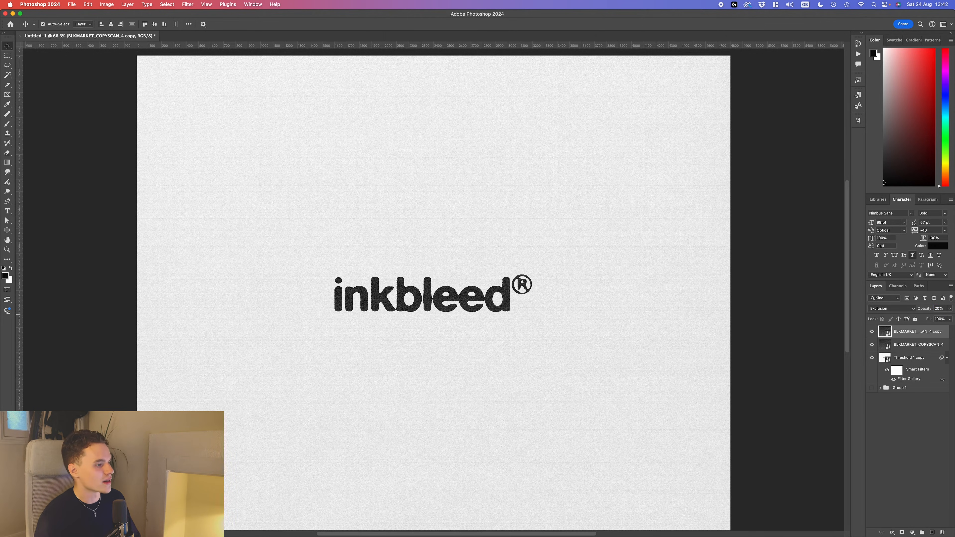
Deselect all layers and examine the combined paper and ink textures up close and across the whole canvas.
click(924, 341)
click(938, 335)
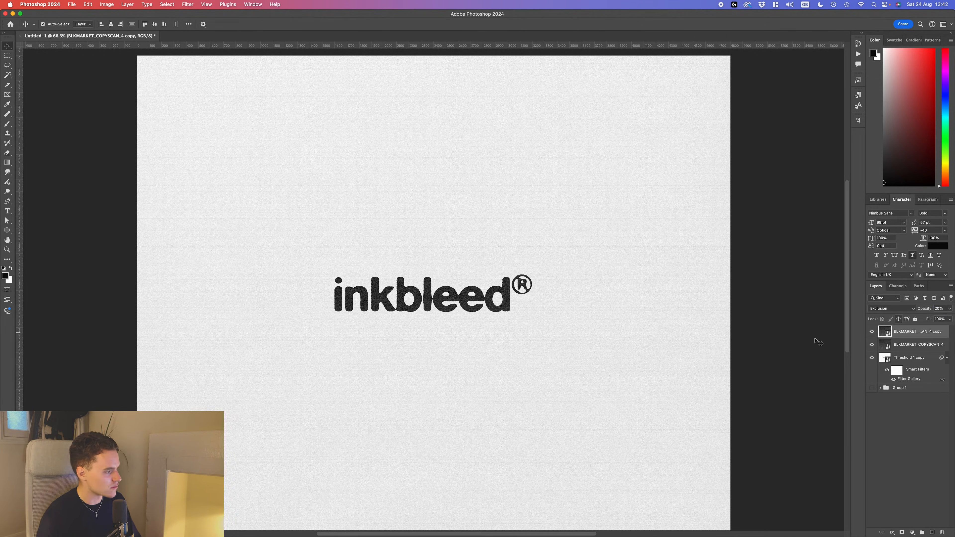
click(787, 343)
scroll(674, 339, down, 5)
scroll(395, 278, up, 10)
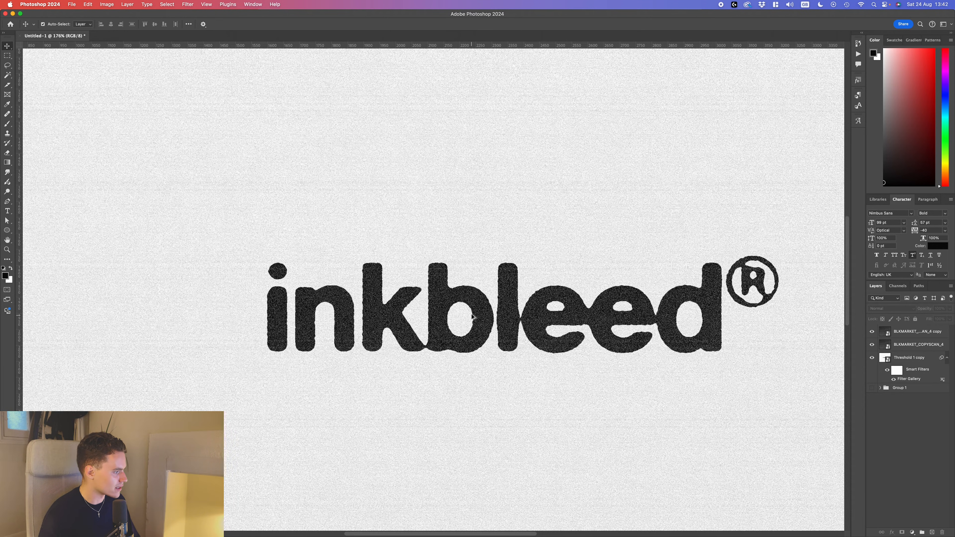
key(super+0)
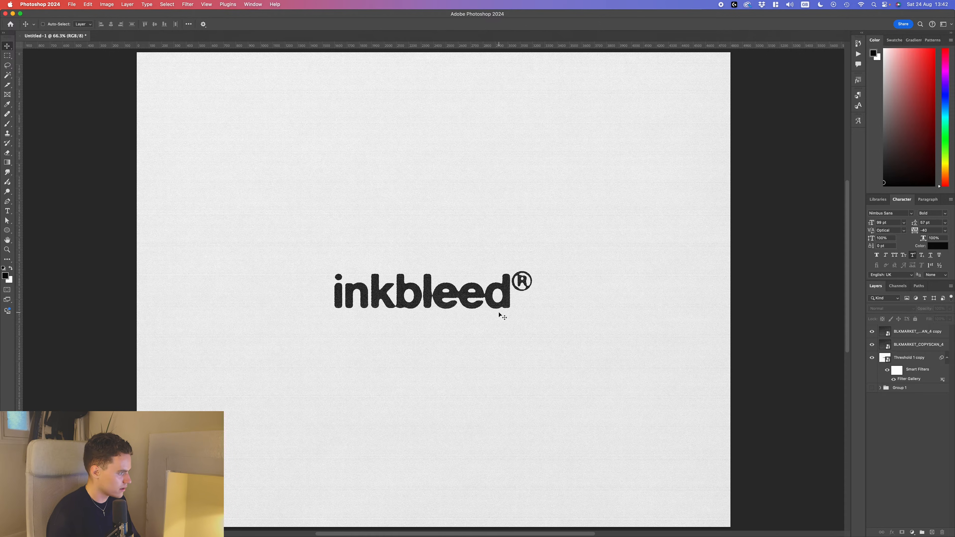
scroll(782, 348, up, 3)
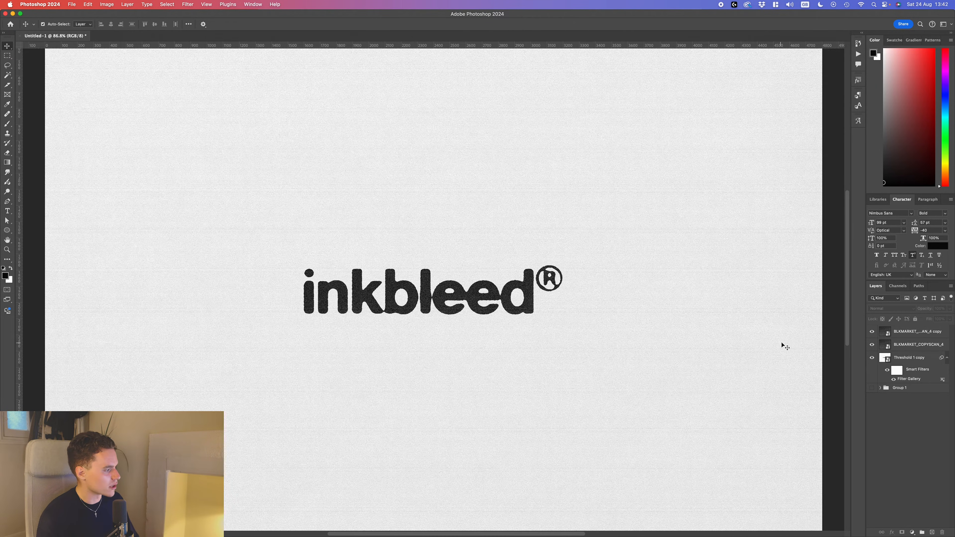
scroll(782, 342, down, 2)
Apply a Gaussian Blur with a 1.5-pixel radius to the Threshold 1 copy layer.
click(927, 360)
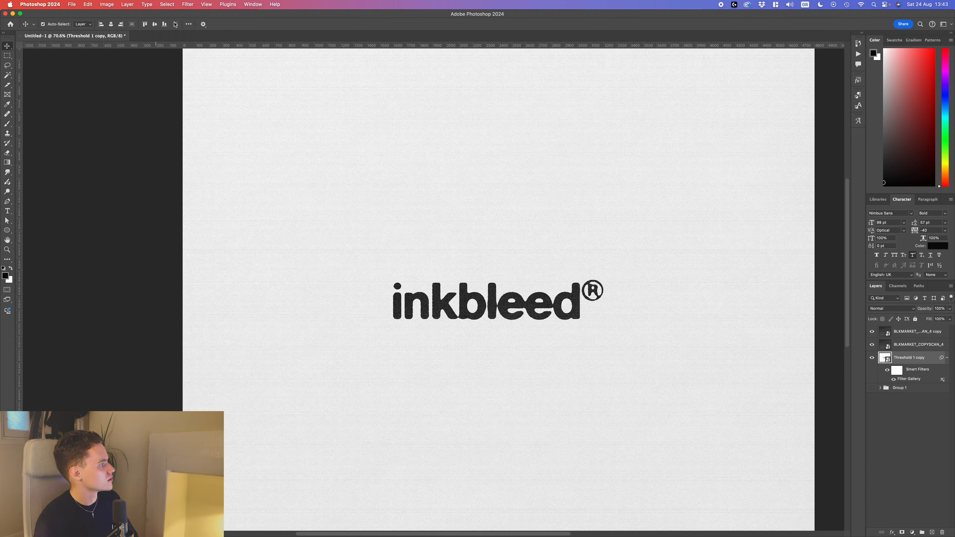
click(187, 5)
mouse_move(225, 111)
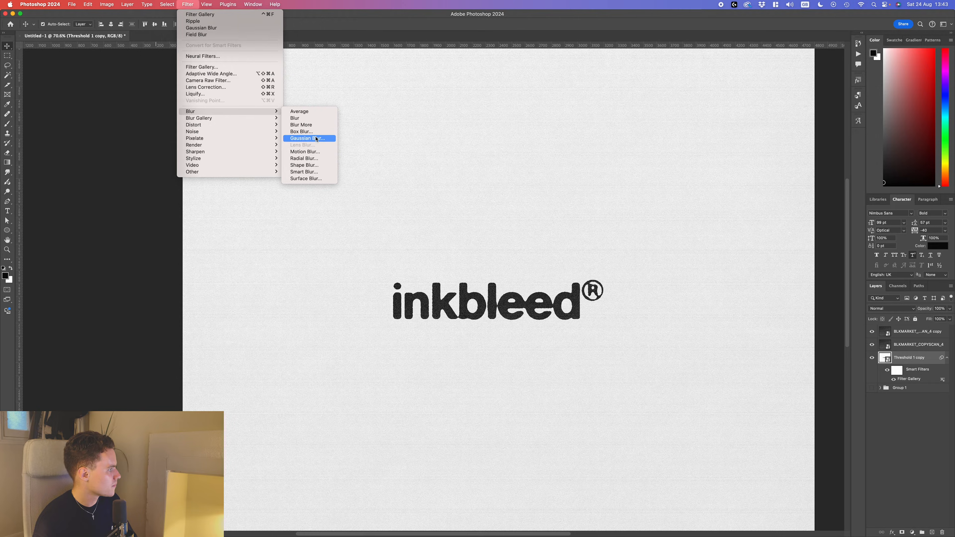
click(316, 139)
scroll(489, 304, up, 5)
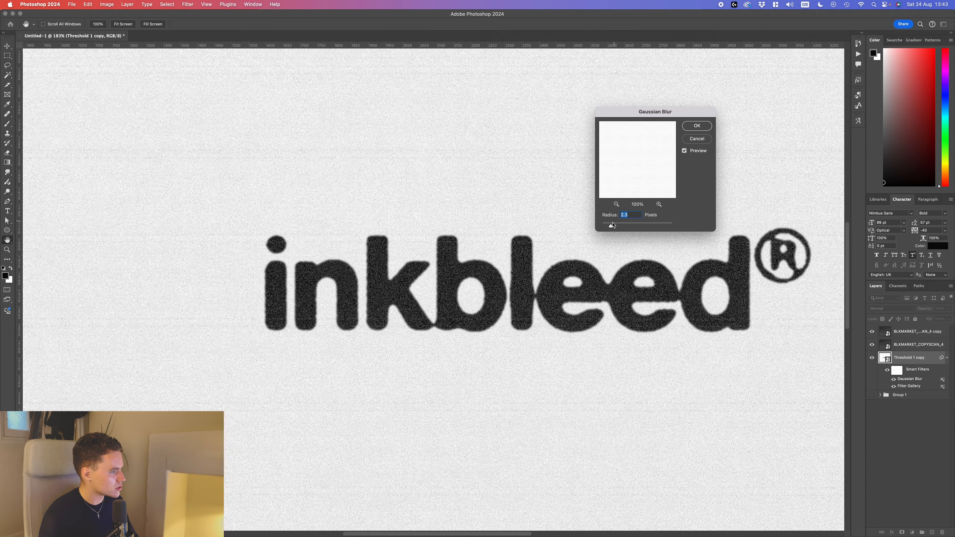
drag(612, 225, 607, 225)
scroll(564, 309, down, 5)
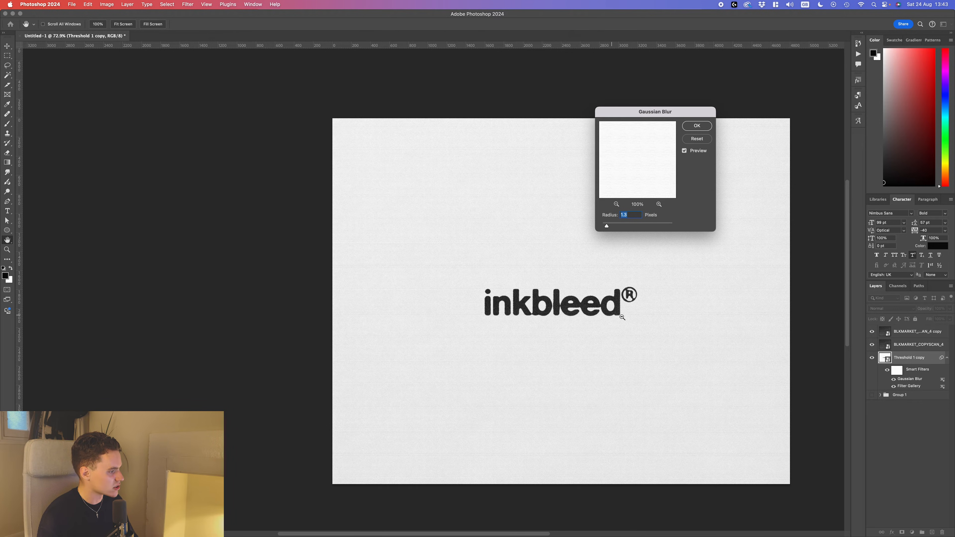
scroll(623, 317, up, 2)
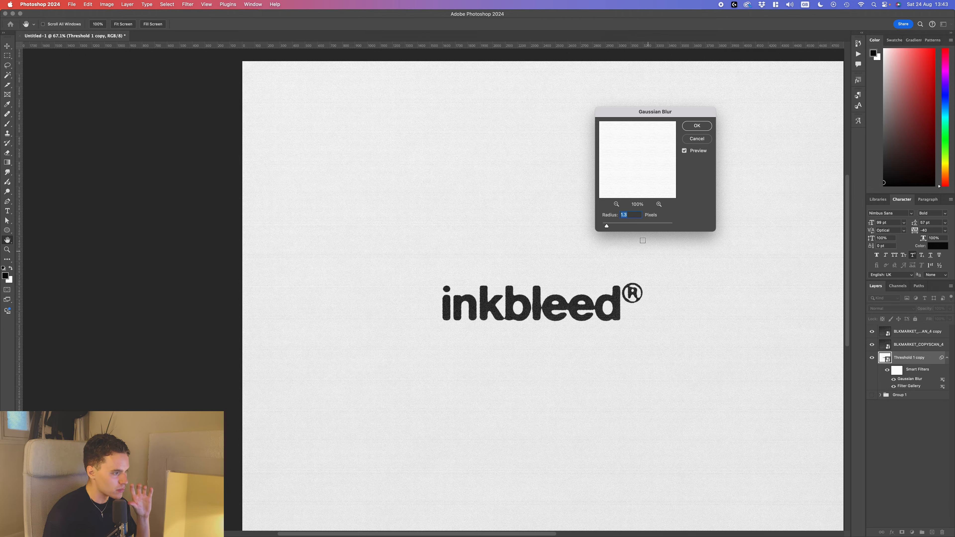
text(2)
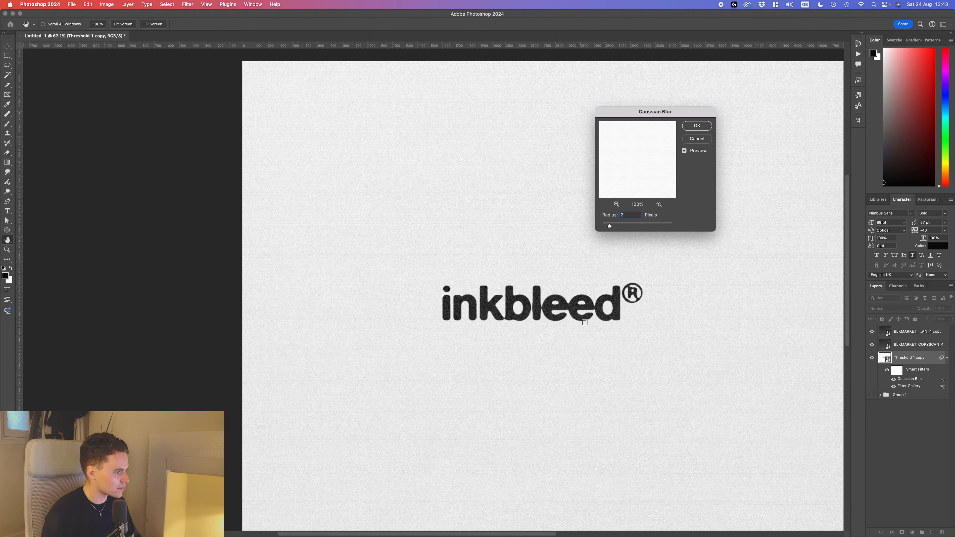
key(BackSpace)
text(1.5)
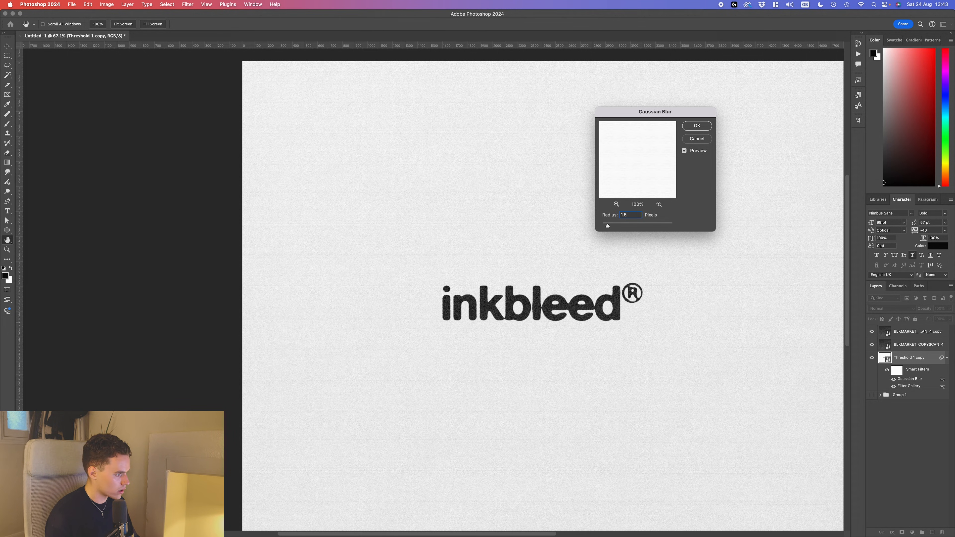
Deselect all layers and examine the softened wordmark edges up close and across the whole canvas.
click(693, 339)
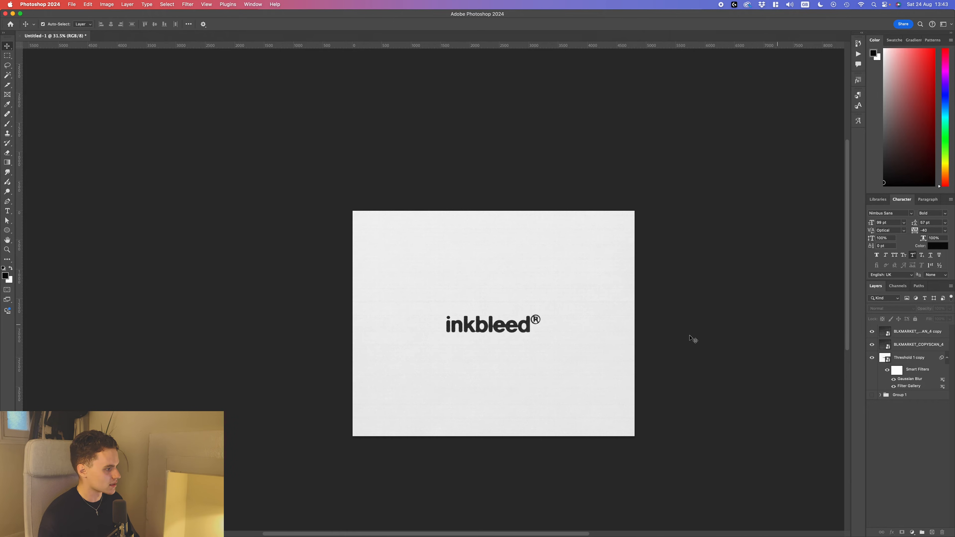
scroll(462, 335, up, 5)
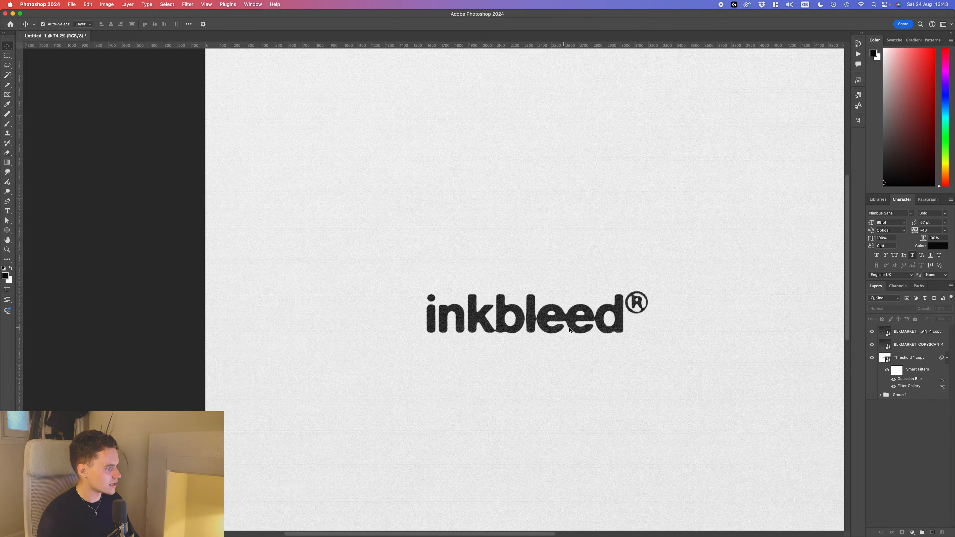
scroll(558, 325, right, 3)
scroll(558, 324, down, 5)
scroll(526, 327, up, 2)
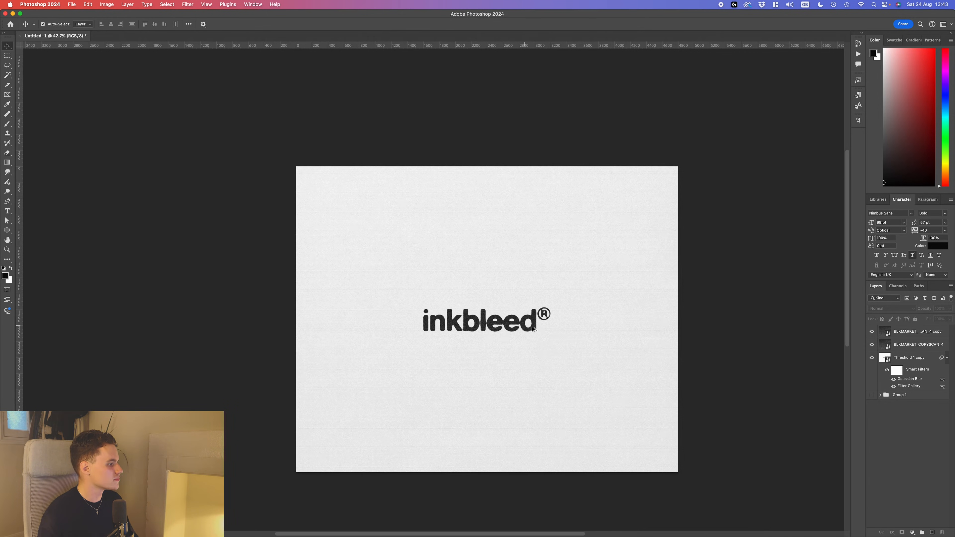
scroll(833, 341, down, 2)
scroll(820, 343, up, 1)
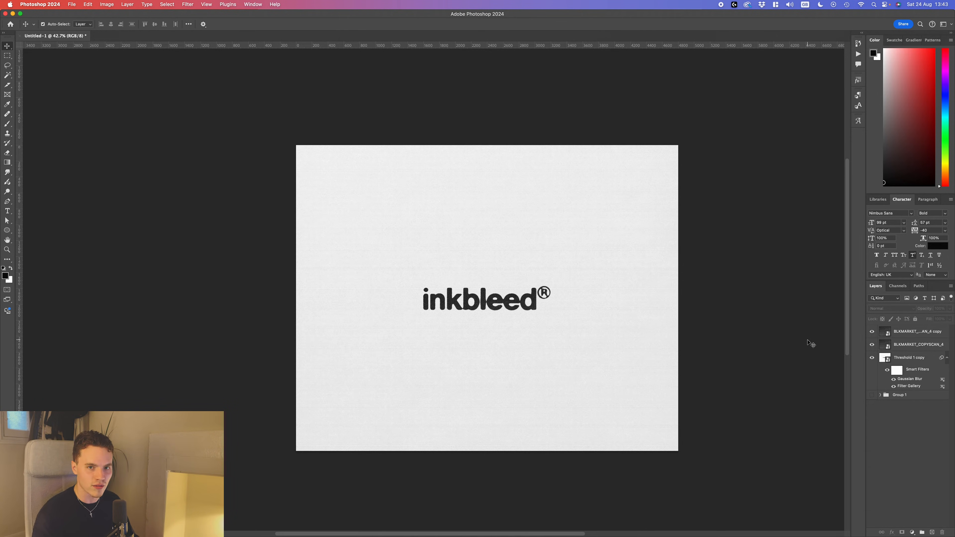
Collapse the Threshold 1 copy filters and expand Group 1 to list the smart filters on its inkbleed® layer.
click(946, 359)
click(880, 369)
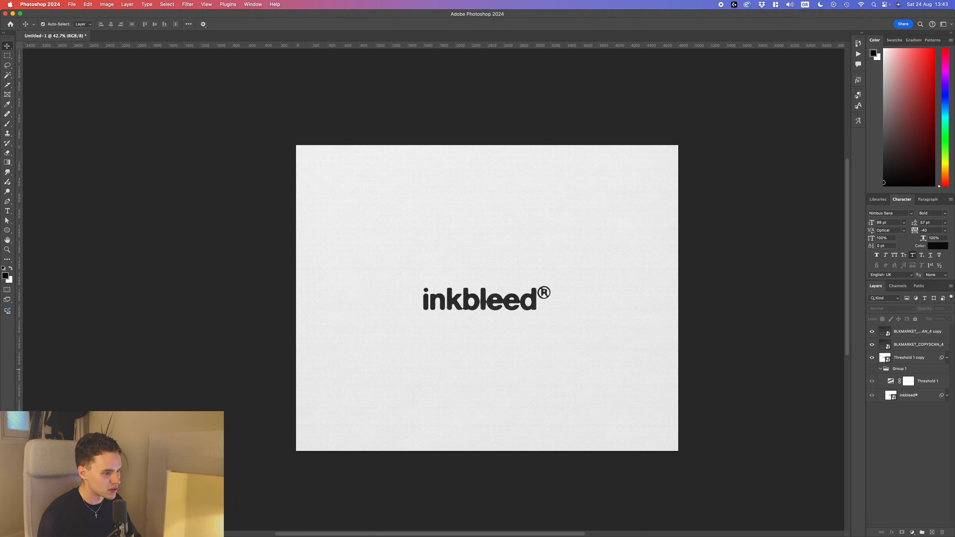
click(947, 396)
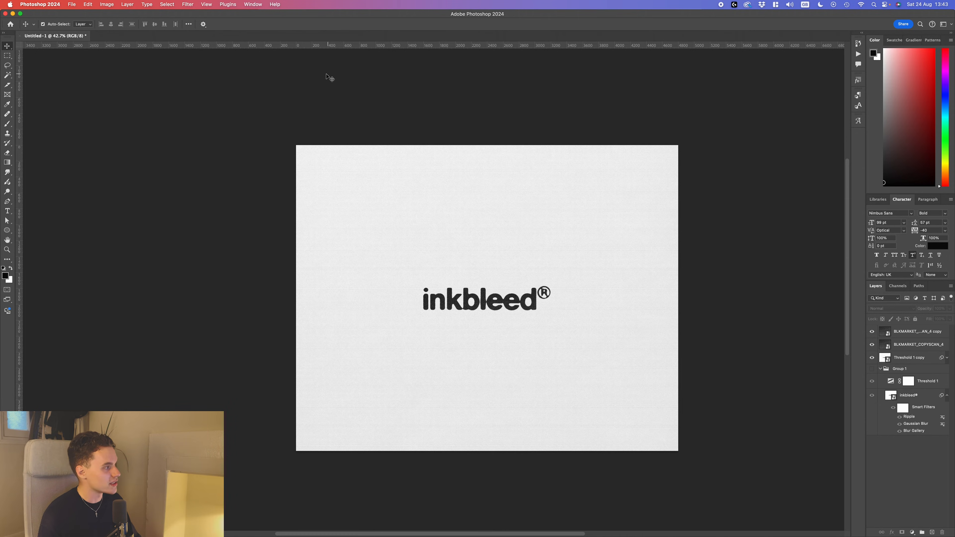
Select the inkbleed® layer in Group 1 and review the available Distort filters.
click(187, 4)
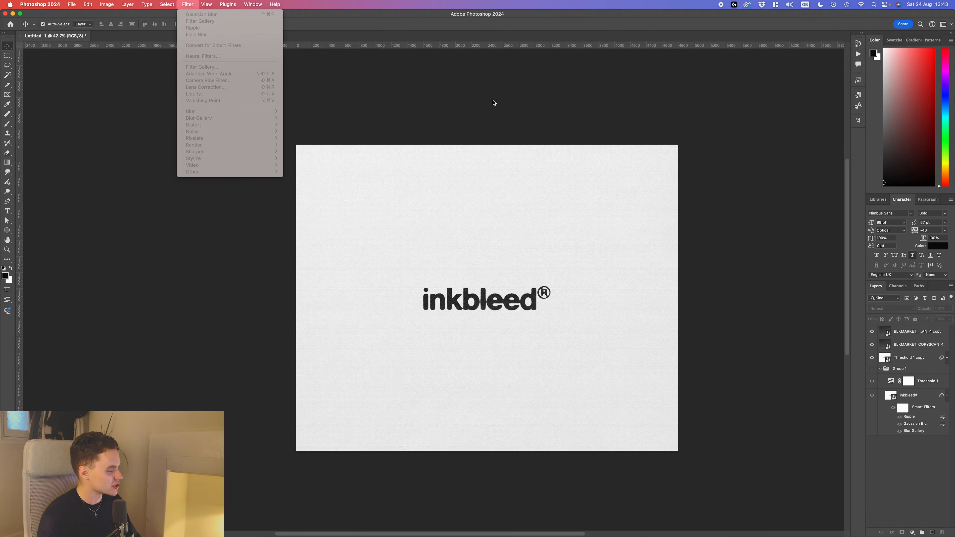
click(494, 102)
click(910, 395)
click(187, 4)
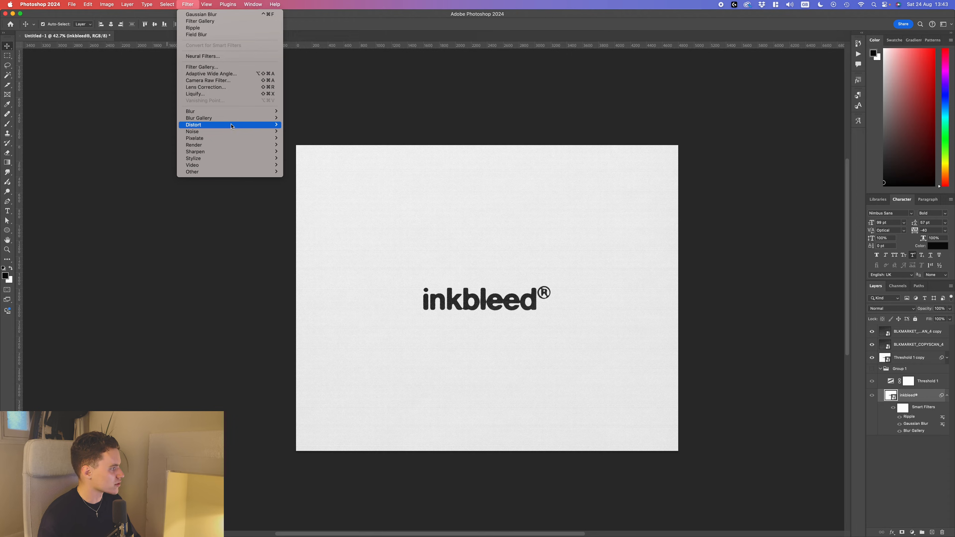
mouse_move(232, 125)
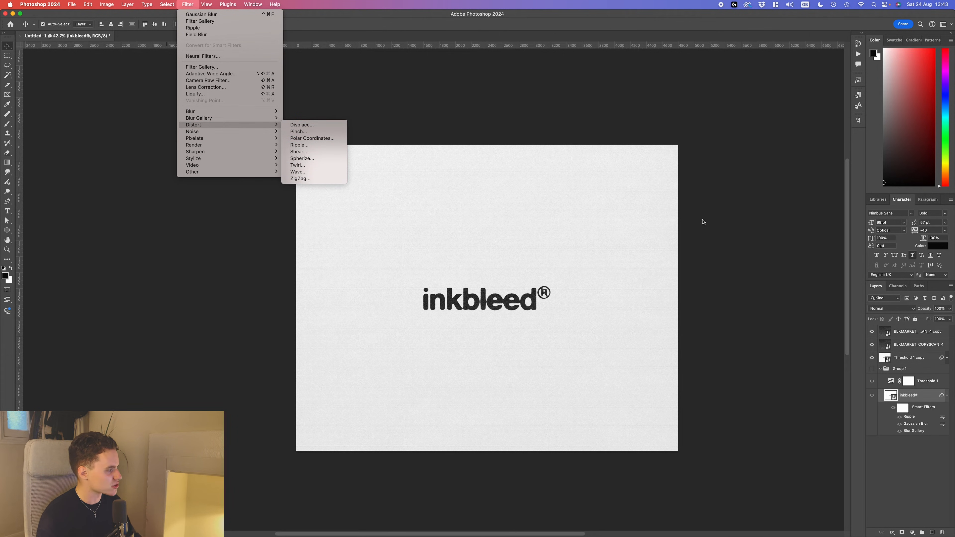
click(763, 222)
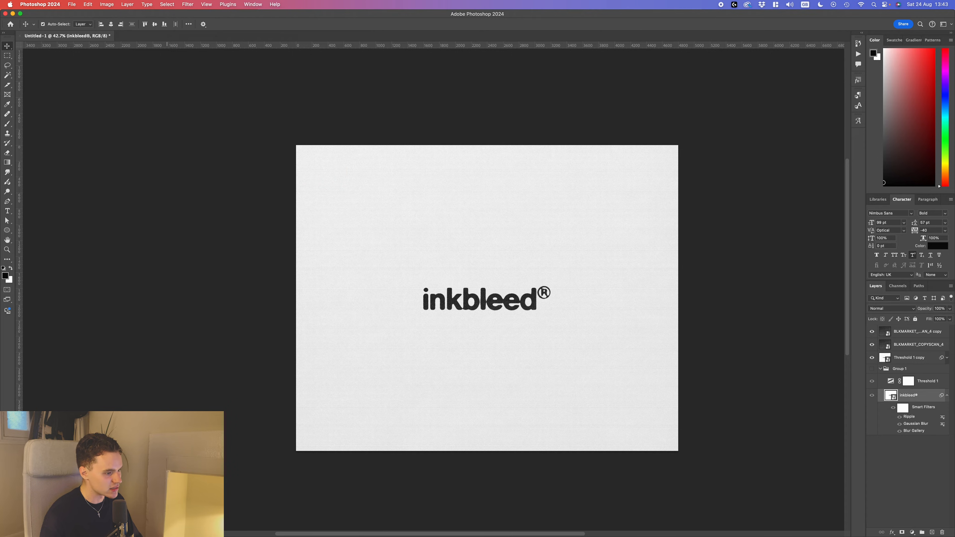
Collapse the inkbleed® smart filter list and select the Threshold 1 adjustment, then collapse Group 1.
click(946, 396)
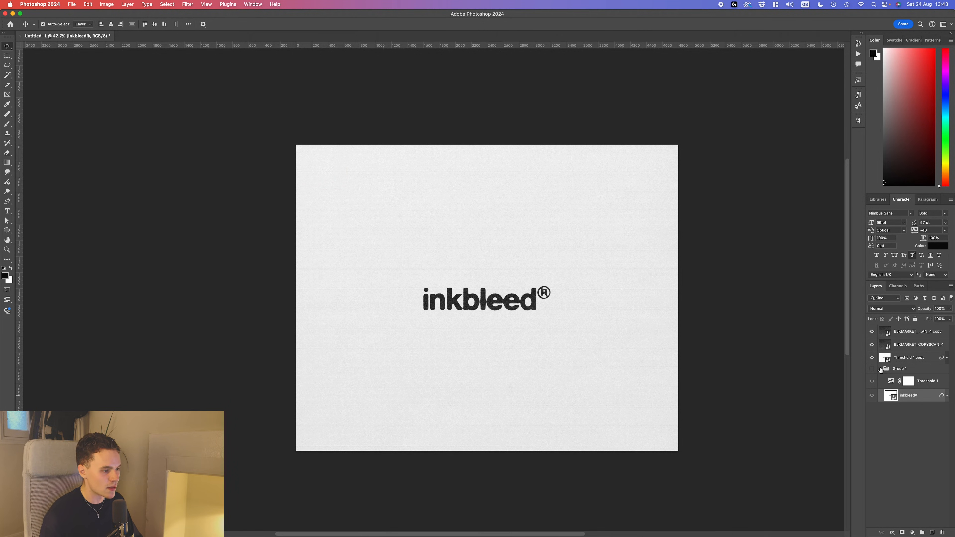
click(892, 383)
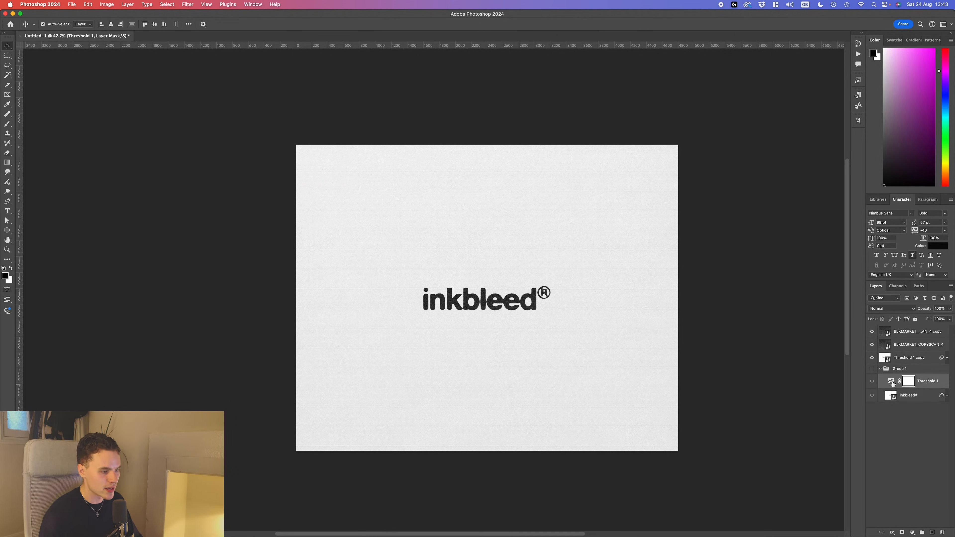
click(881, 370)
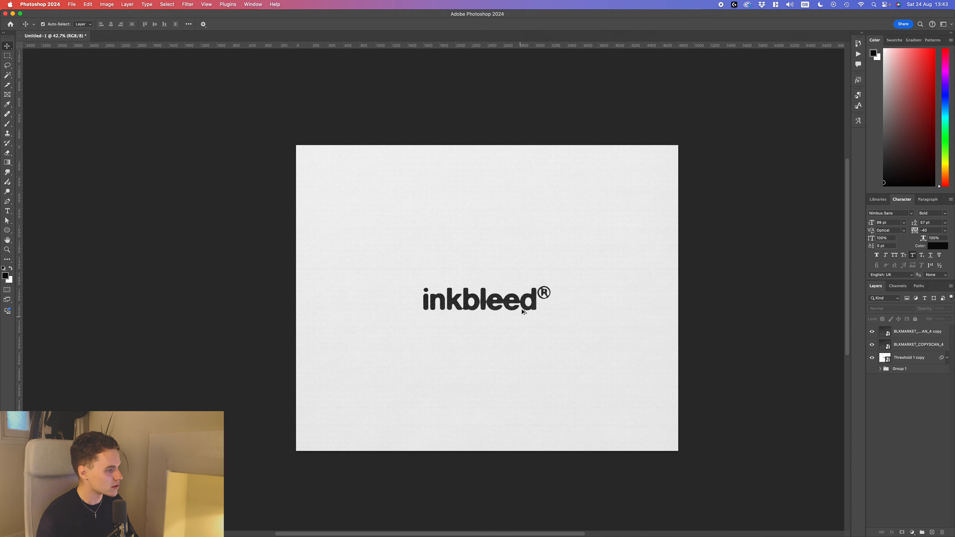
Examine the finished ink bleed texture on the wordmark at close and full-canvas magnification.
scroll(538, 299, up, 5)
scroll(573, 280, up, 3)
scroll(460, 330, down, 2)
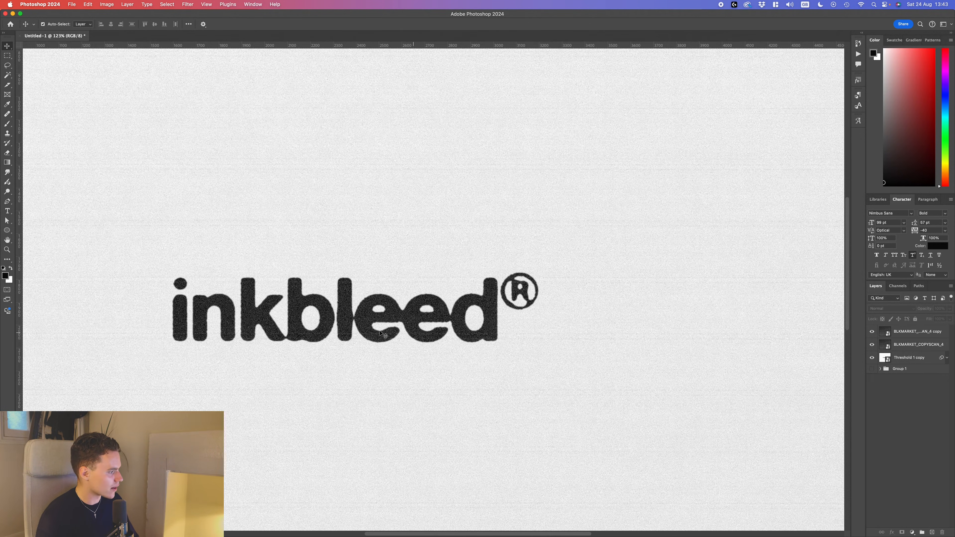
scroll(558, 304, down, 3)
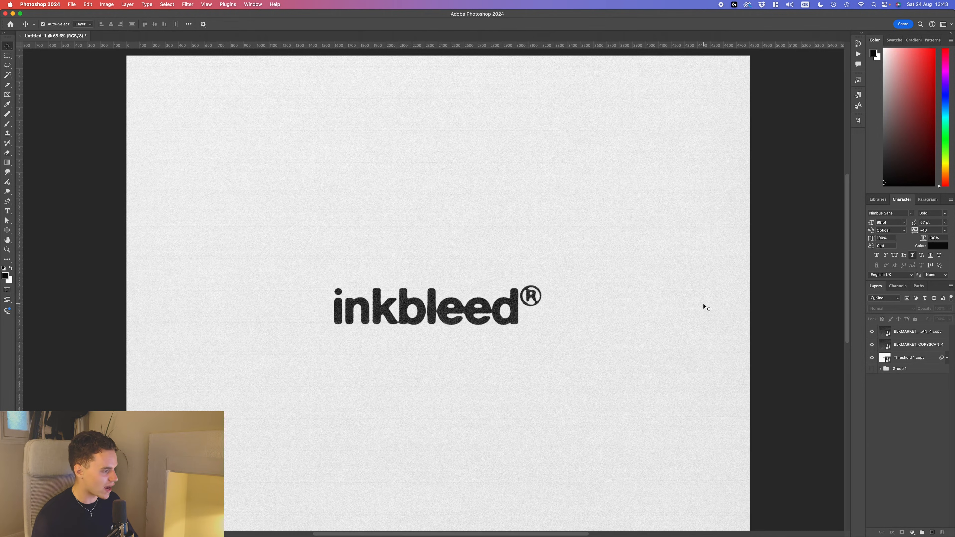
scroll(703, 303, down, 1)
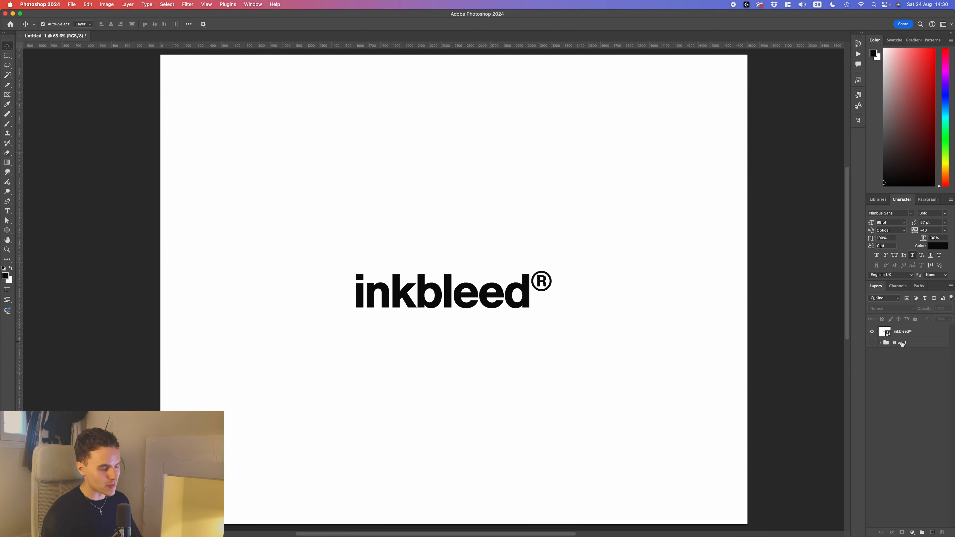
Compare the Effect 1 group with the plain inkbleed® layer by toggling their visibility, leaving only the plain wordmark shown.
click(871, 343)
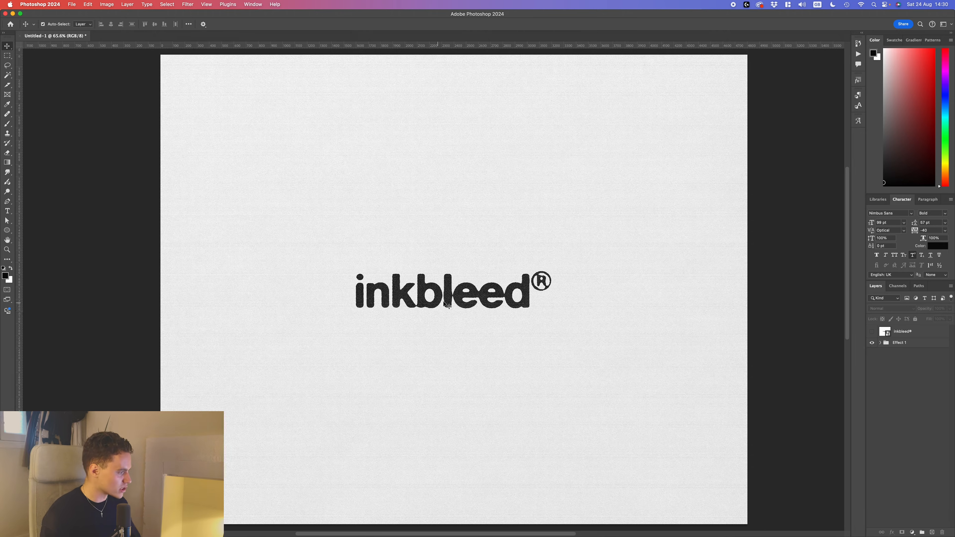
click(871, 343)
click(872, 332)
click(913, 334)
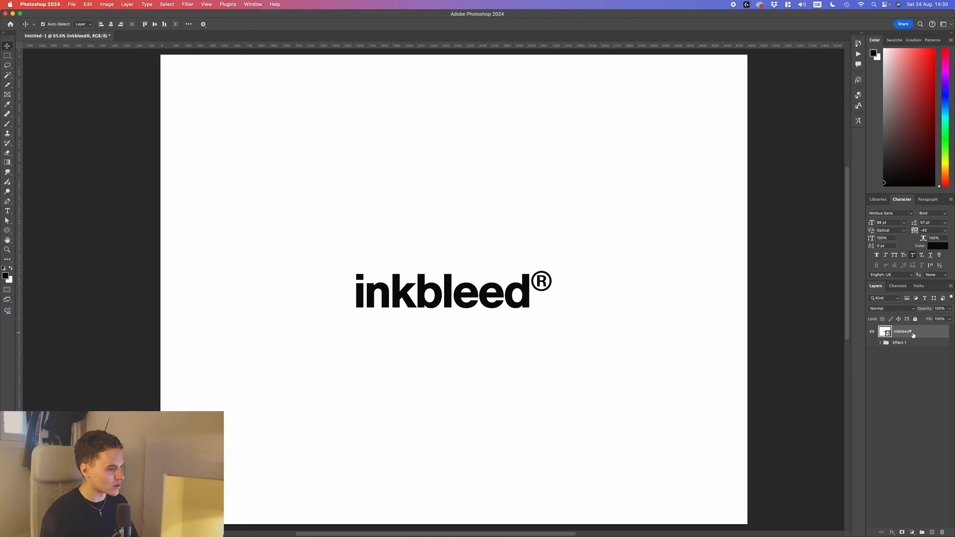
click(801, 303)
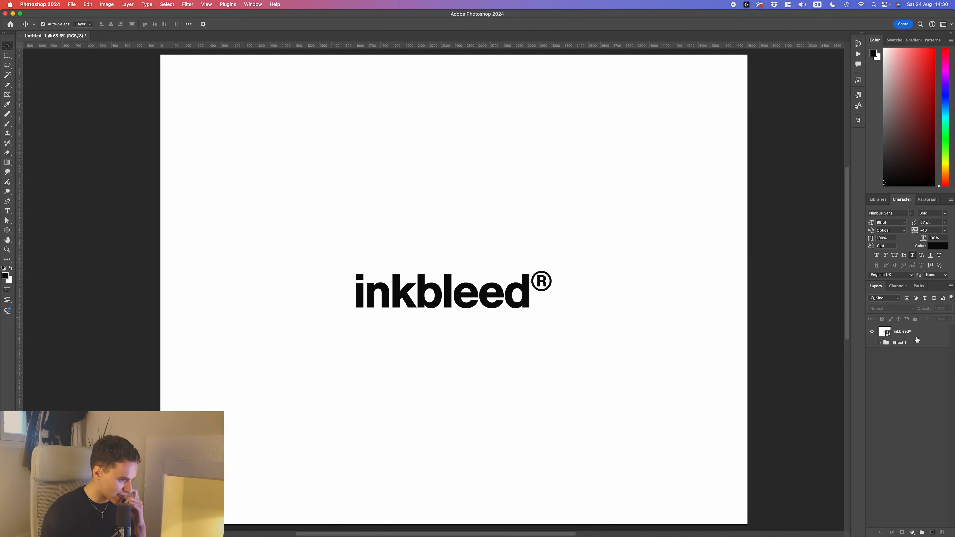
Apply a Field Blur to the inkbleed® layer with several blur pins scattered around and inside the wordmark's letters.
click(904, 331)
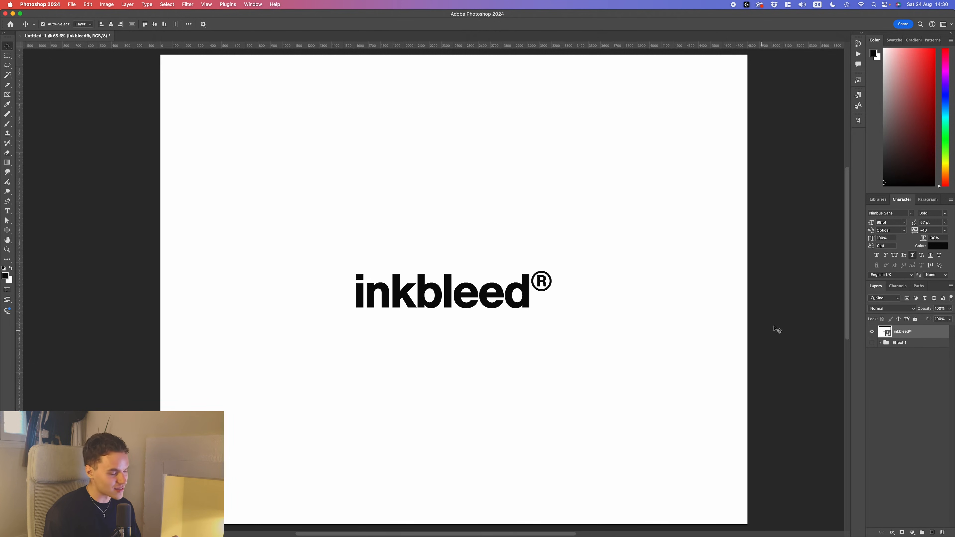
click(191, 6)
mouse_move(234, 125)
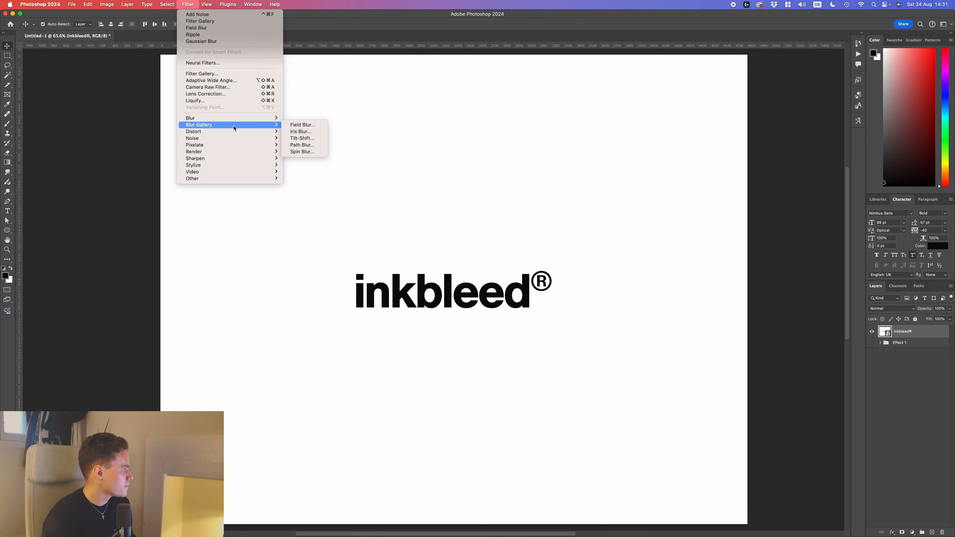
click(316, 125)
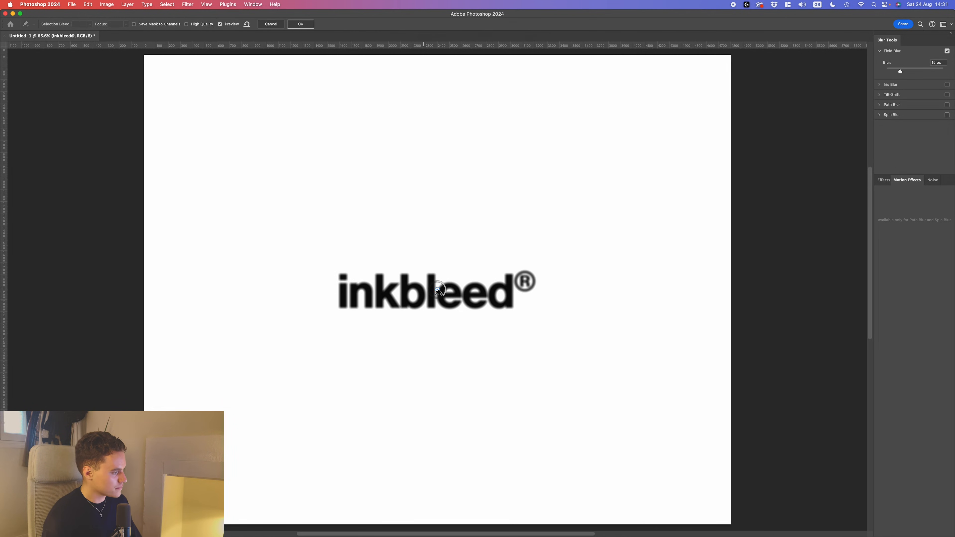
drag(438, 293, 536, 320)
click(508, 250)
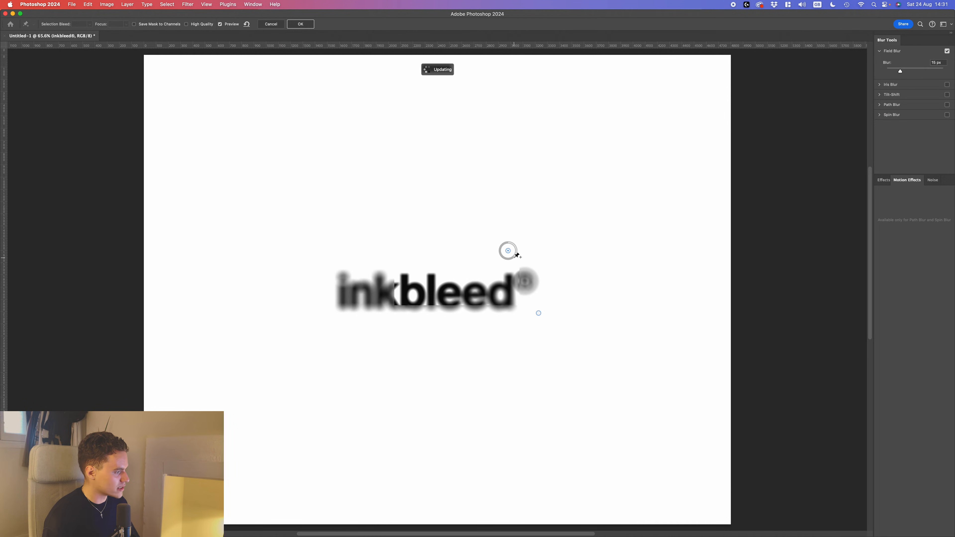
drag(516, 248, 499, 255)
drag(539, 316, 541, 325)
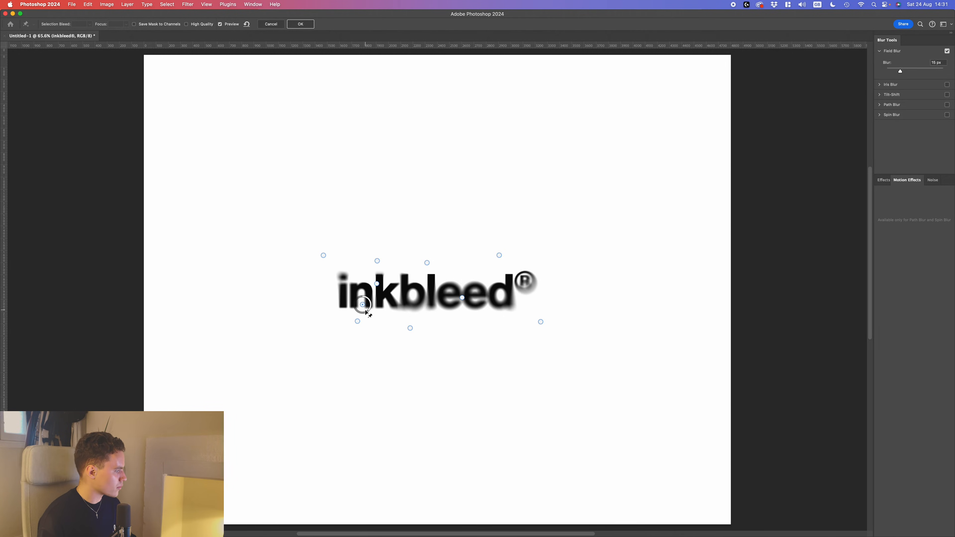
key(Return)
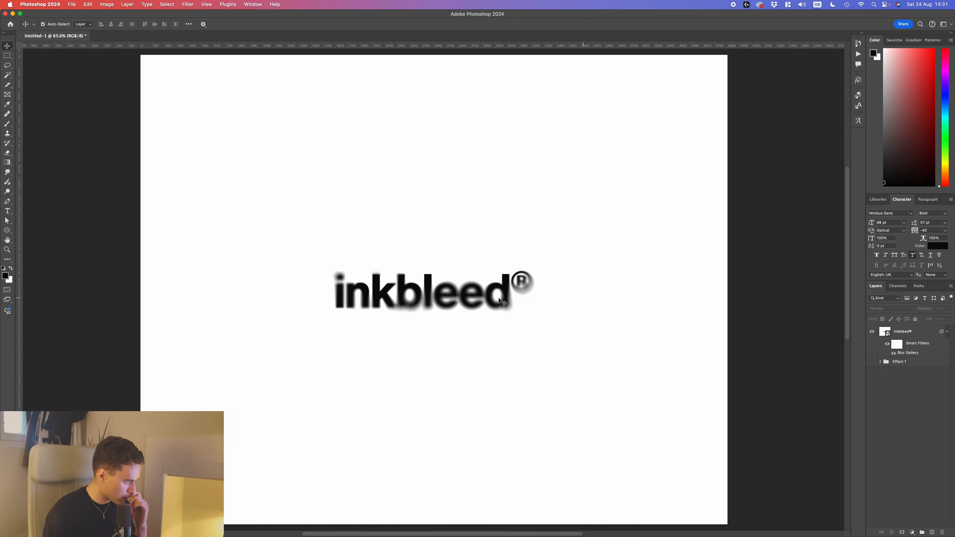
Open the Filter Gallery for the inkbleed® layer and delete the existing Torn Edges effect, keeping only Texturizer.
click(947, 331)
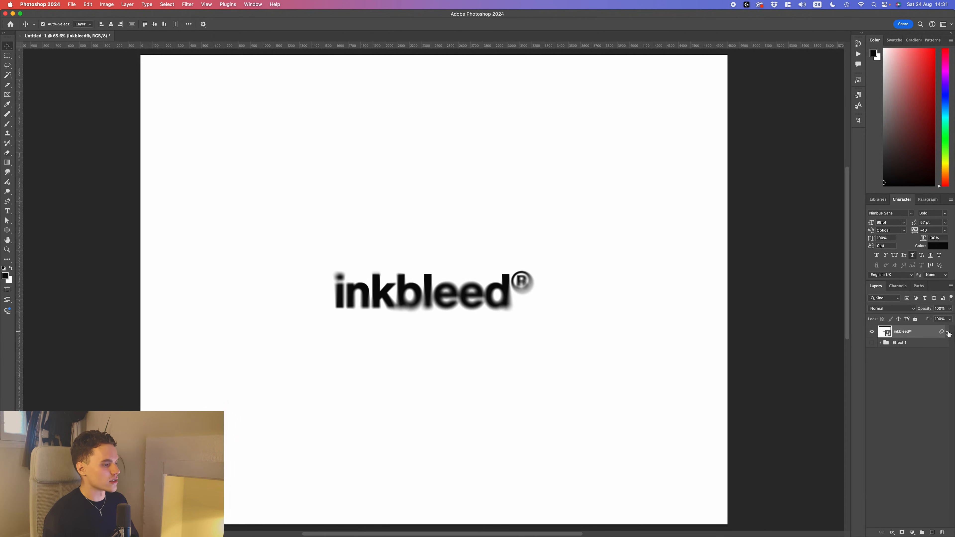
click(193, 4)
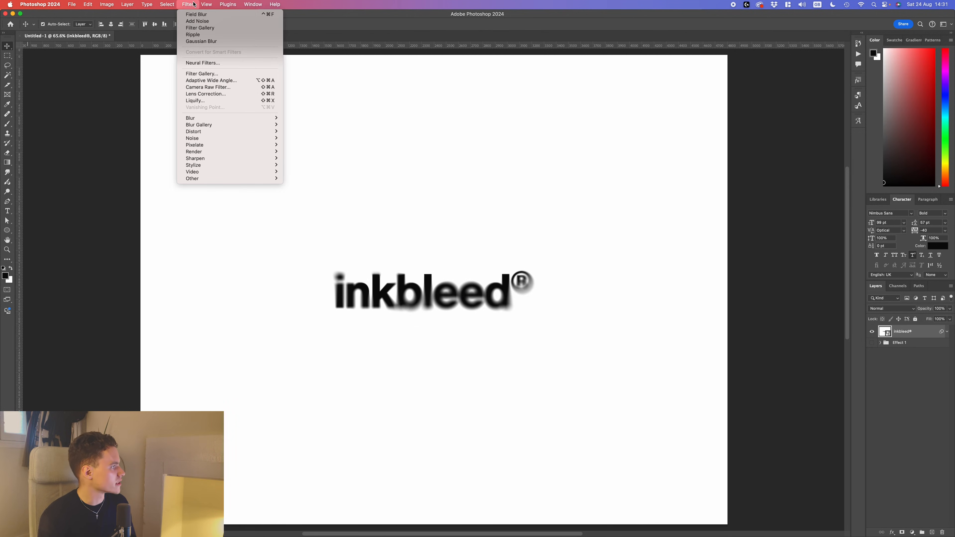
click(212, 73)
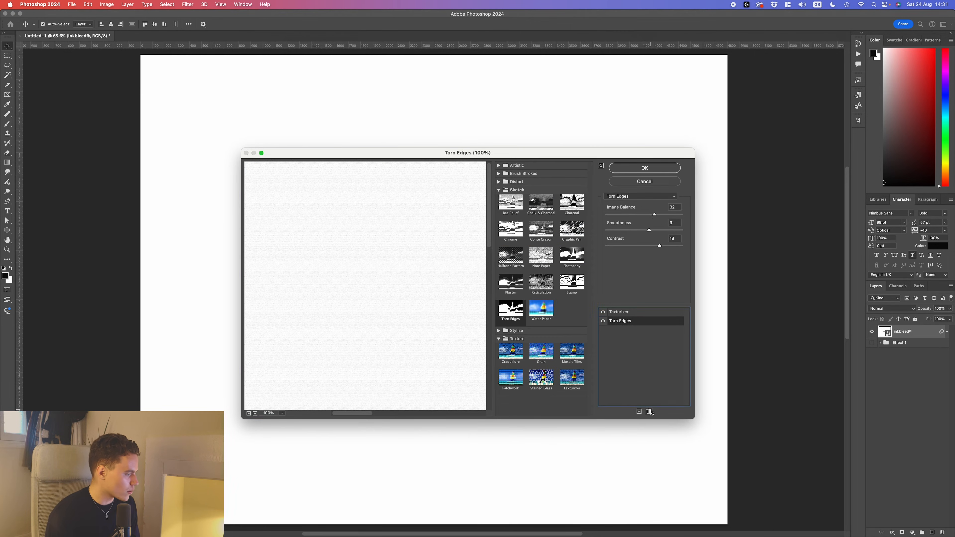
click(650, 412)
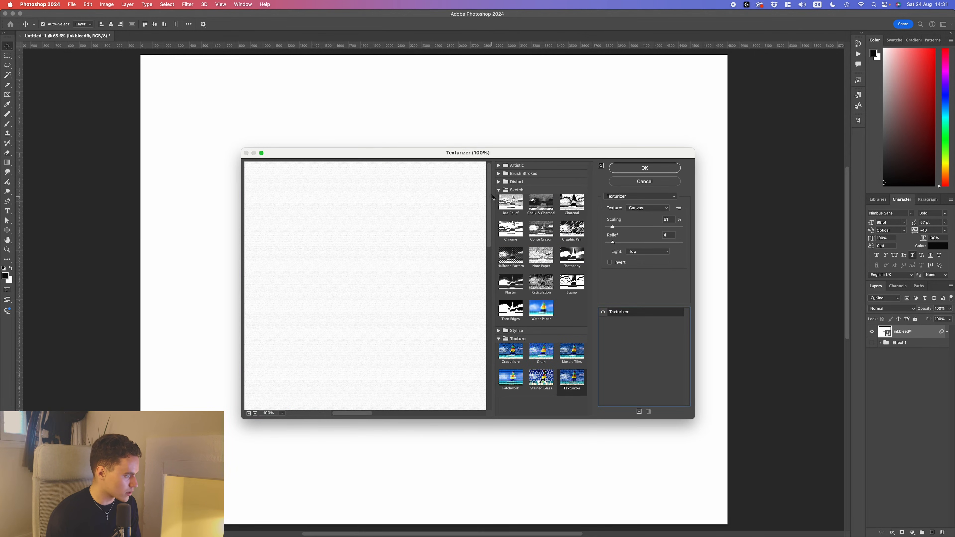
click(499, 190)
drag(406, 292, 255, 218)
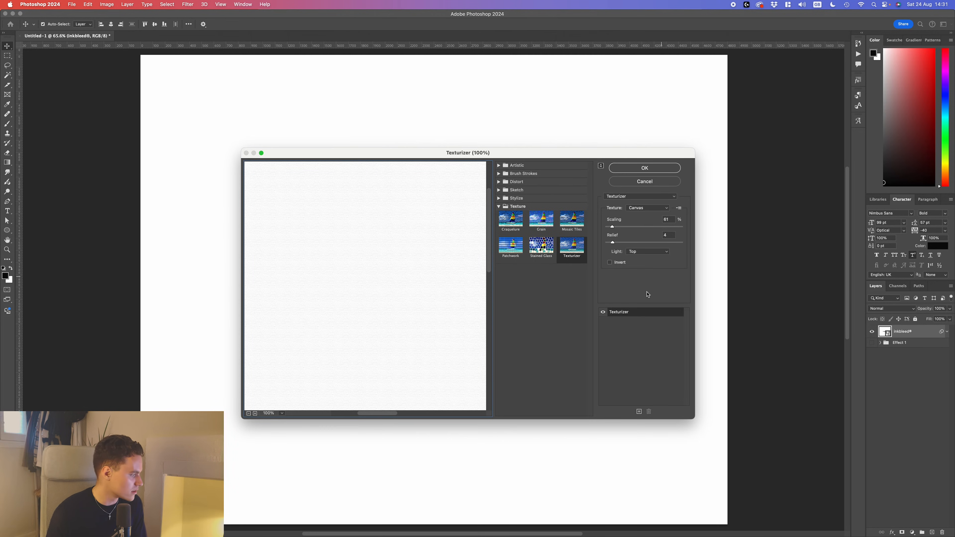
Add a new effect layer above Texturizer in the Filter Gallery and set it to Torn Edges.
click(639, 412)
click(499, 207)
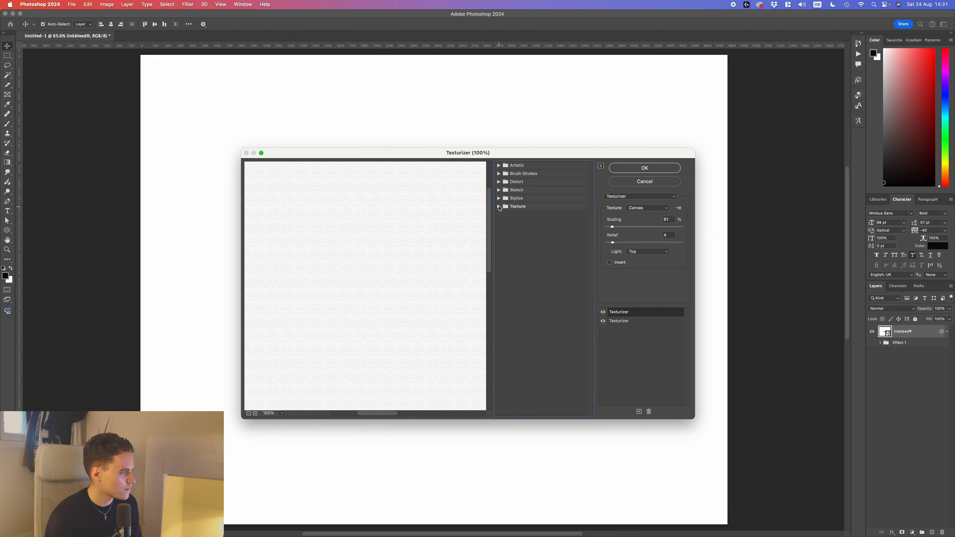
click(499, 190)
click(511, 309)
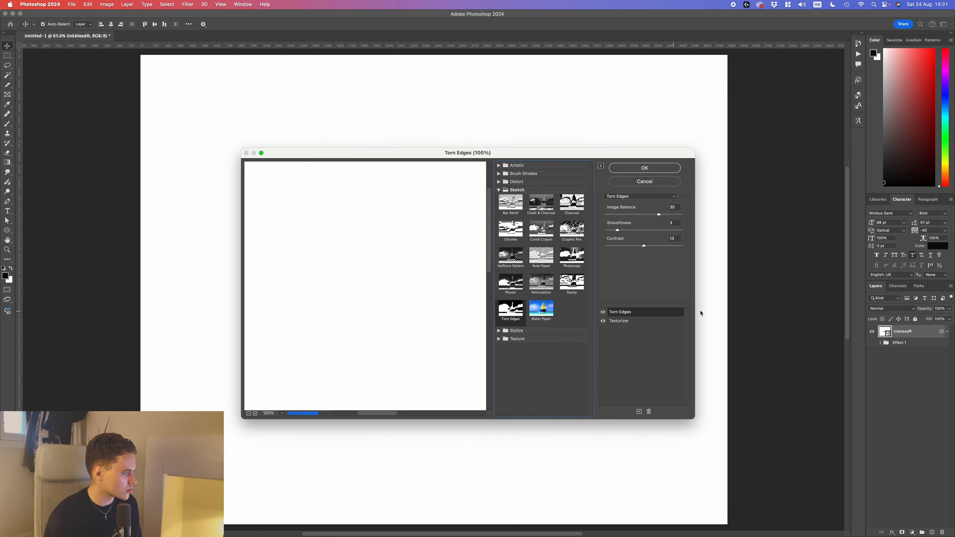
Bring the wordmark into the preview, try low and high Torn Edges image balance values, and settle on 30.
drag(388, 357, 256, 269)
drag(482, 350, 465, 283)
click(249, 413)
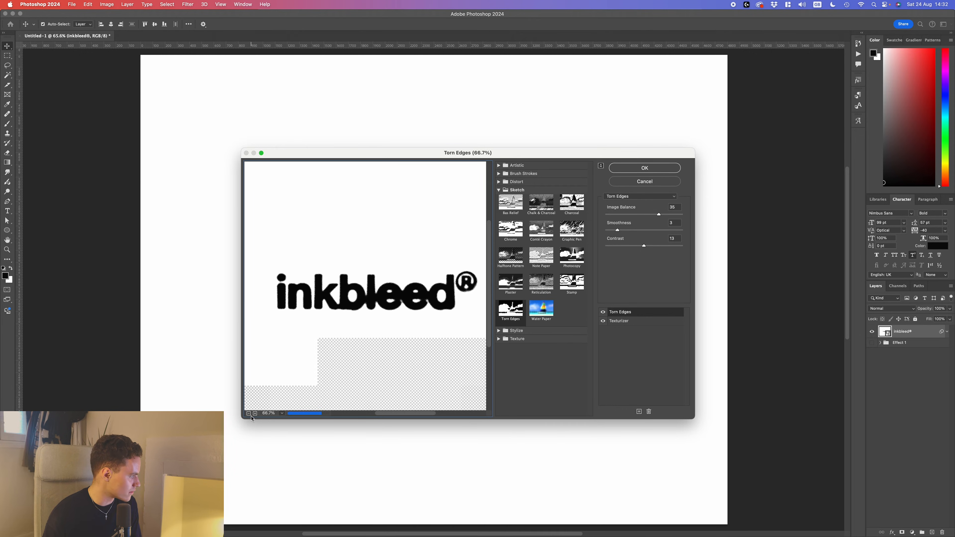
drag(659, 214, 635, 215)
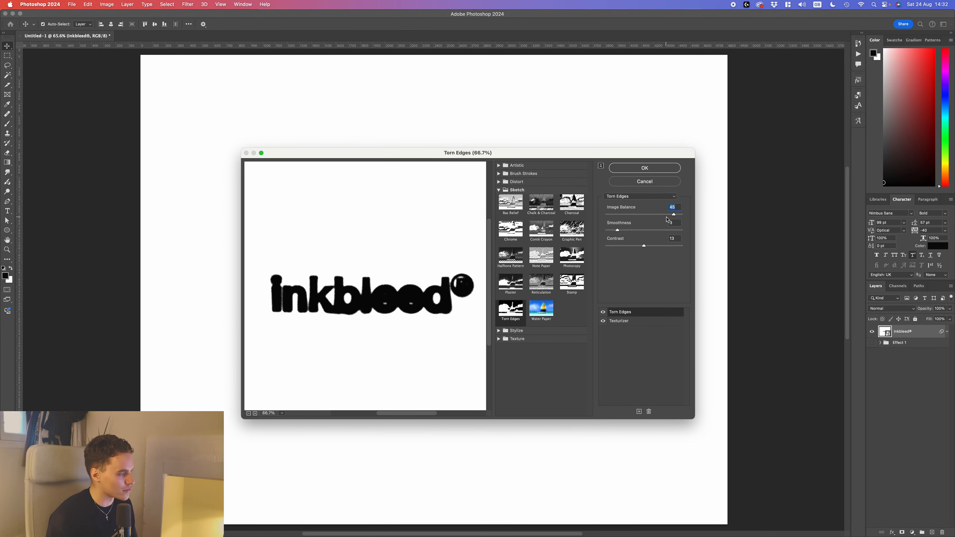
click(627, 215)
drag(629, 215, 616, 215)
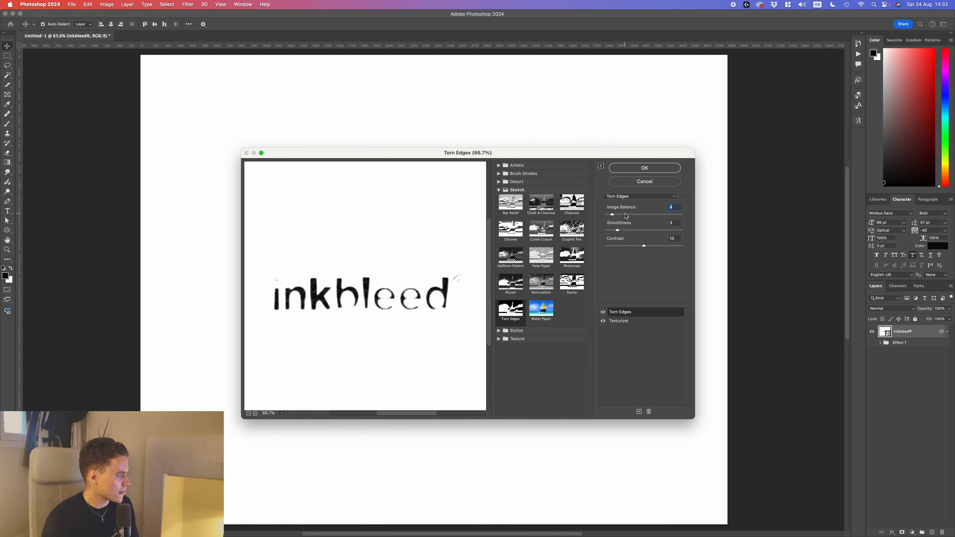
drag(630, 215, 651, 215)
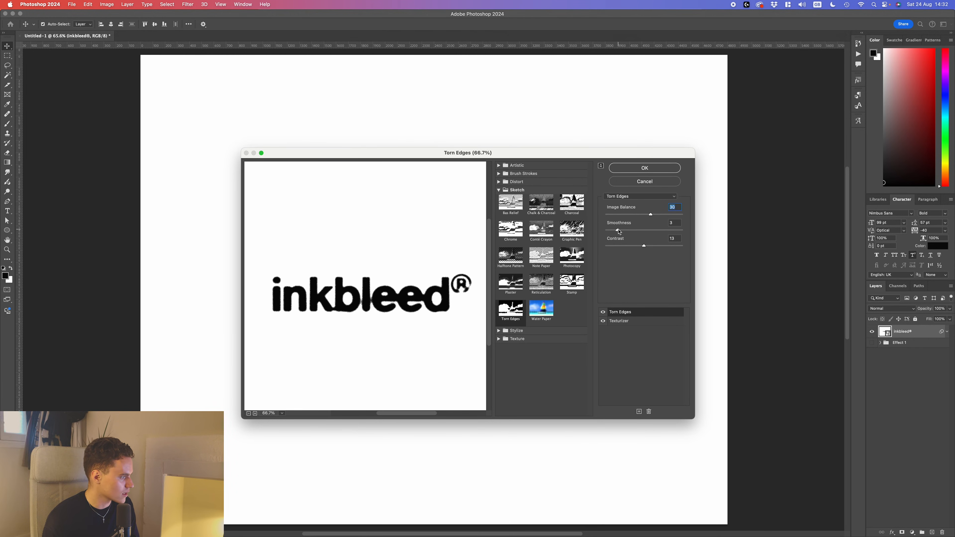
Set the Torn Edges smoothness to 9, checking the letter edges in the preview.
drag(621, 231, 652, 232)
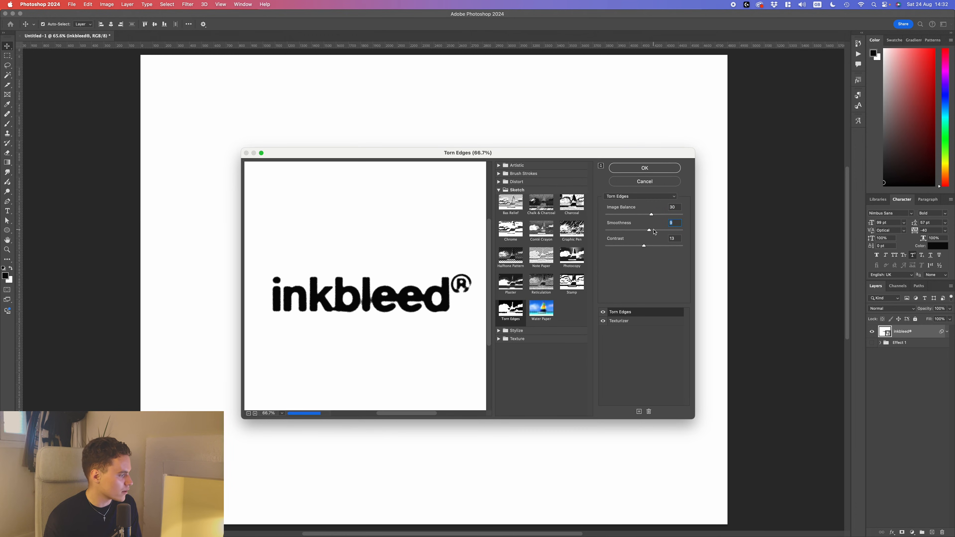
click(255, 414)
drag(344, 363, 375, 335)
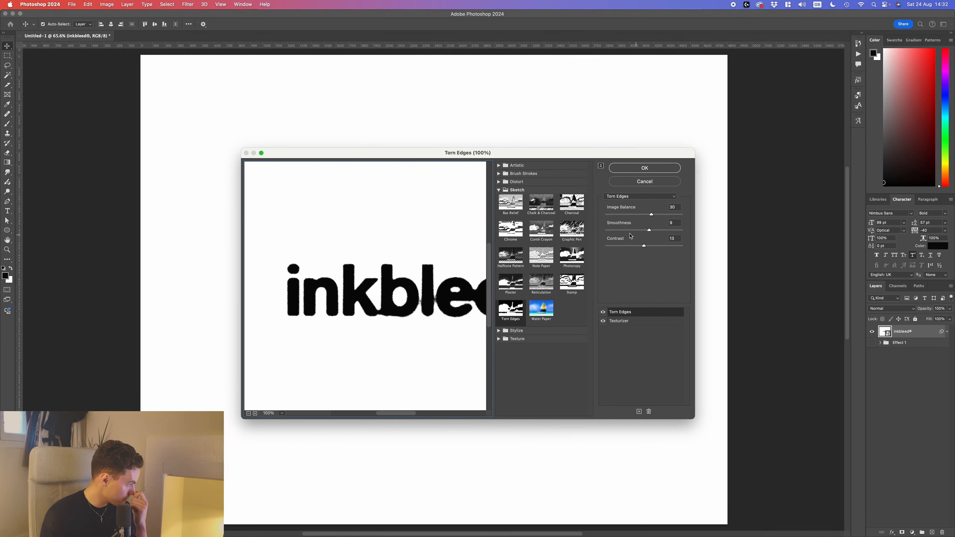
drag(649, 231, 612, 233)
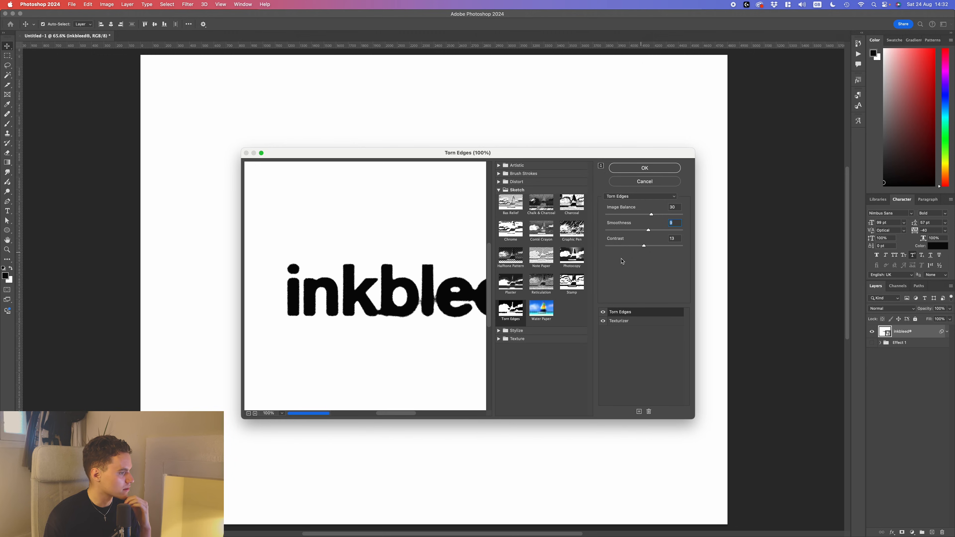
Set the Torn Edges contrast to 16 and apply the Filter Gallery to the inkbleed® layer.
drag(417, 350, 340, 332)
key(super+minus)
drag(644, 246, 622, 247)
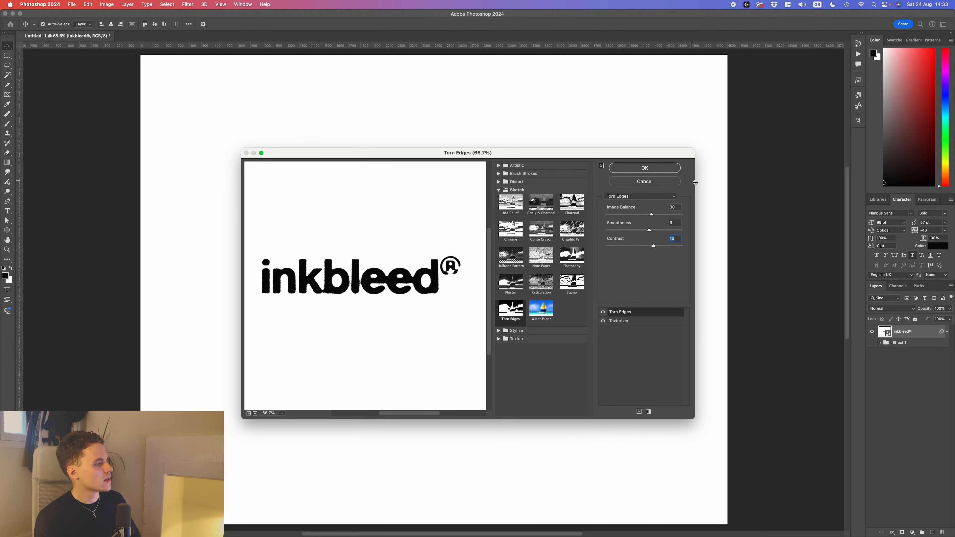
click(655, 166)
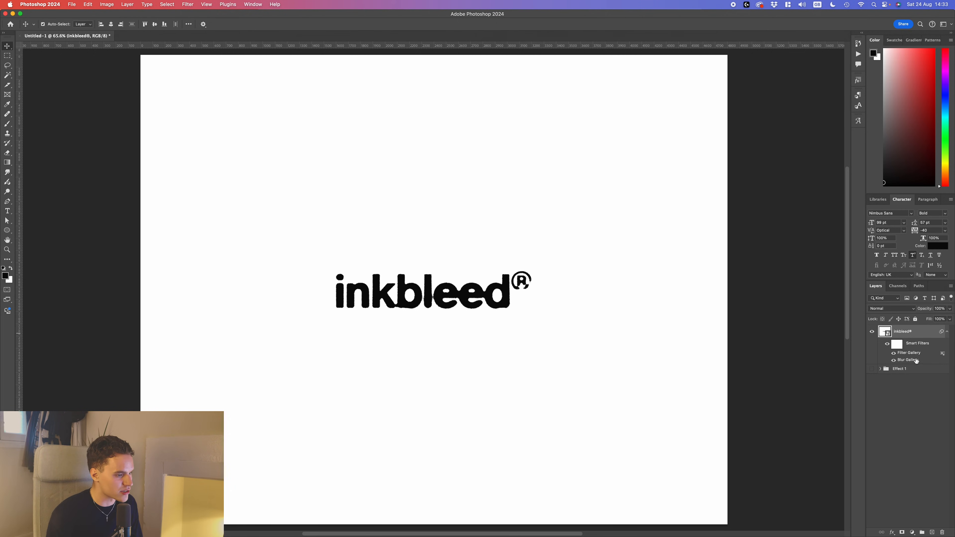
Reopen the inkbleed® layer's Filter Gallery smart filter, move Texturizer above Torn Edges, and apply the new order.
double_click(915, 352)
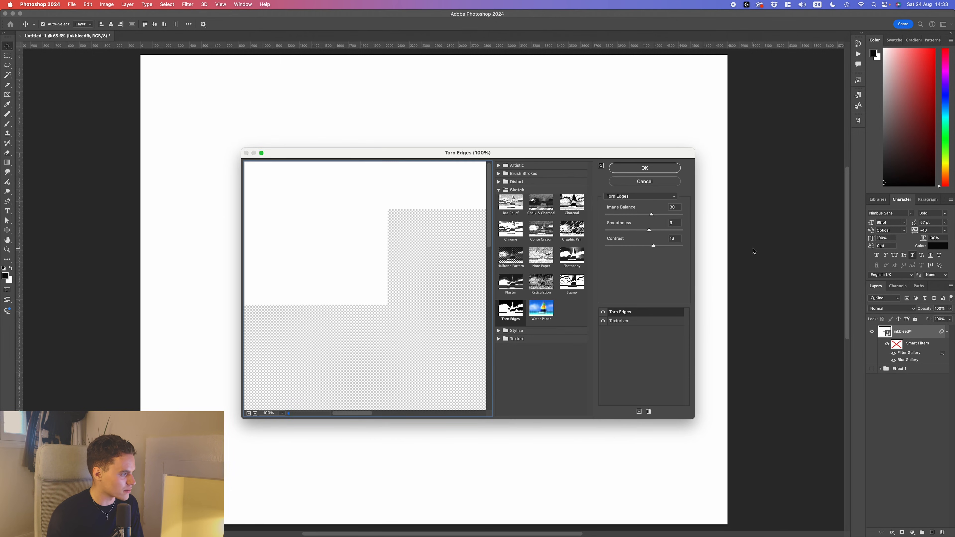
click(632, 321)
drag(633, 321, 633, 312)
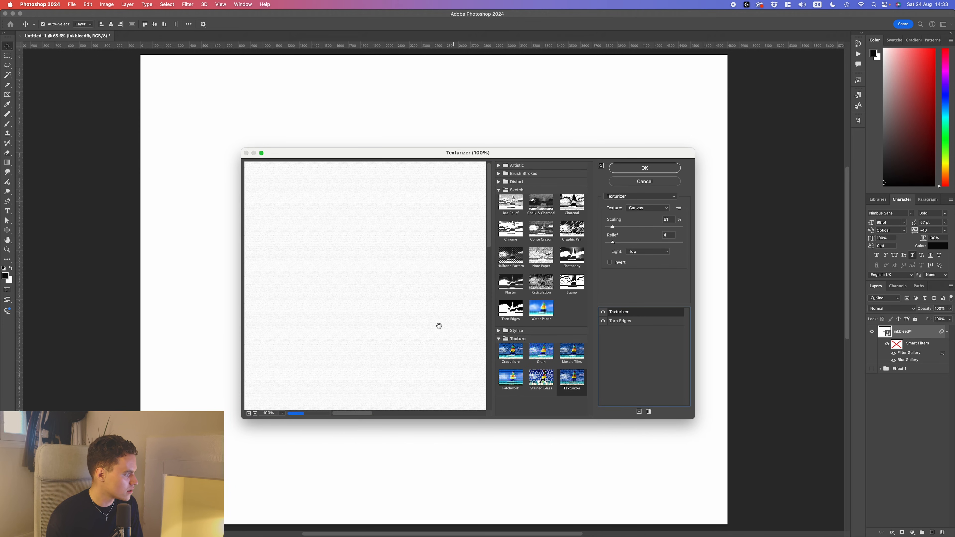
key(Return)
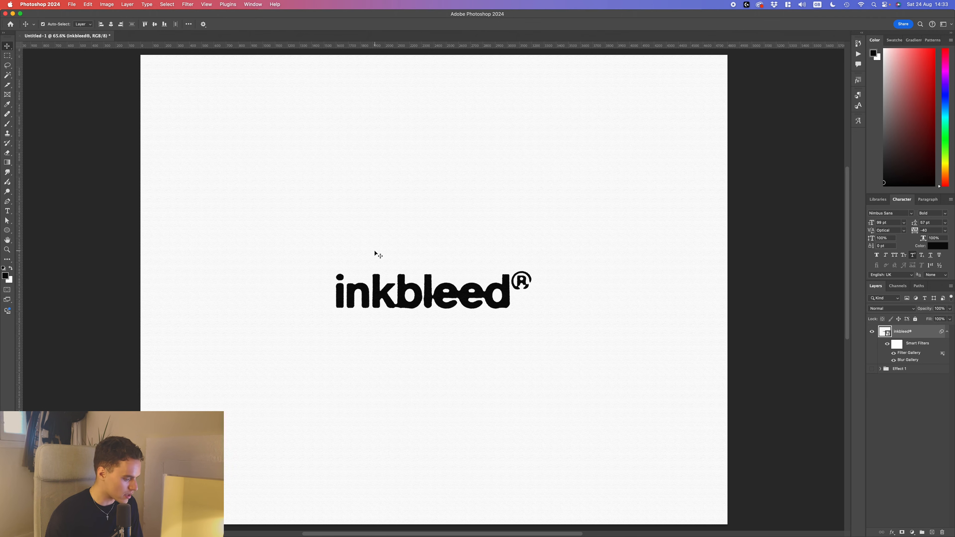
Examine the torn edges and paper texture on the wordmark up close, and collapse the inkbleed® layer's smart filter list.
click(796, 287)
scroll(437, 292, up, 5)
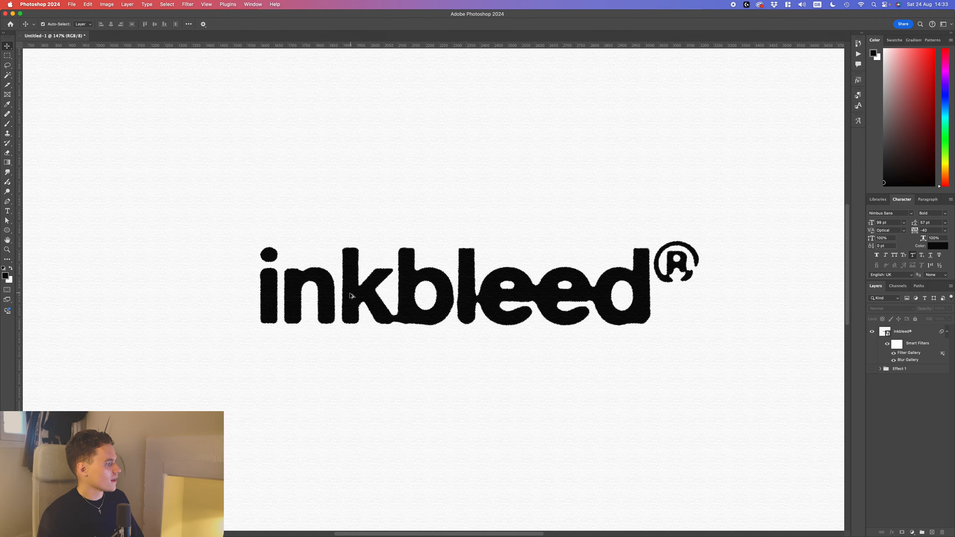
scroll(621, 316, down, 5)
scroll(621, 317, up, 4)
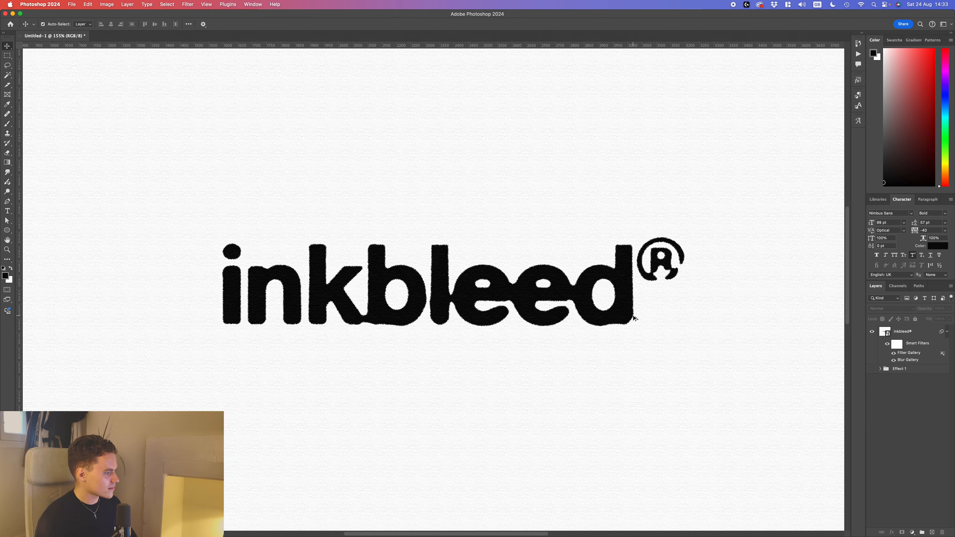
click(947, 332)
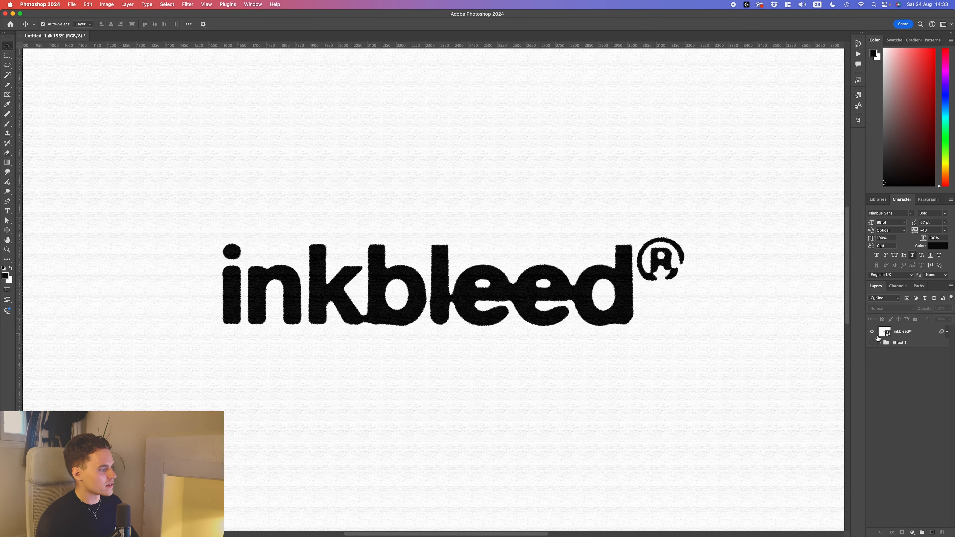
Show the Effect 1 group in place of the inkbleed® layer and examine its letters at close magnification.
click(872, 332)
click(872, 343)
scroll(742, 326, down, 4)
scroll(638, 301, up, 1)
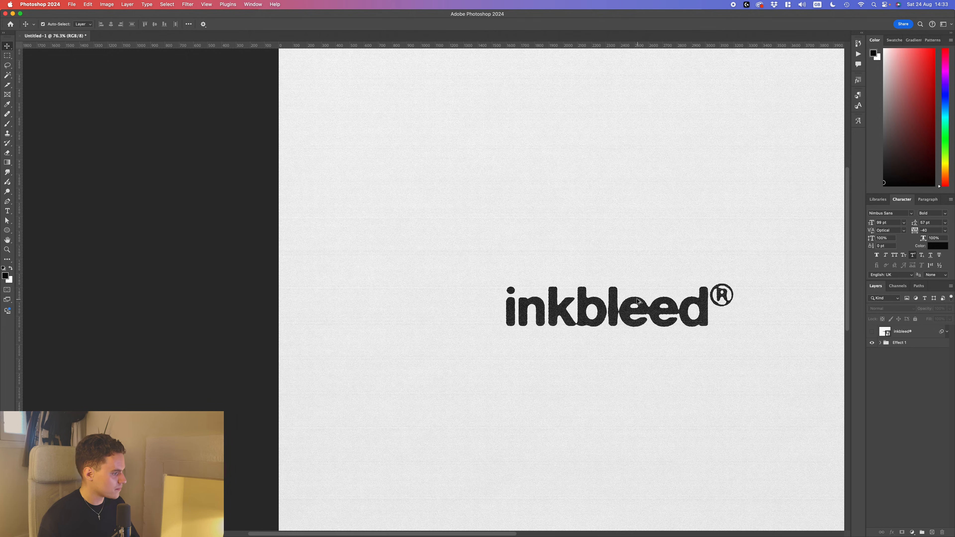
scroll(638, 301, up, 4)
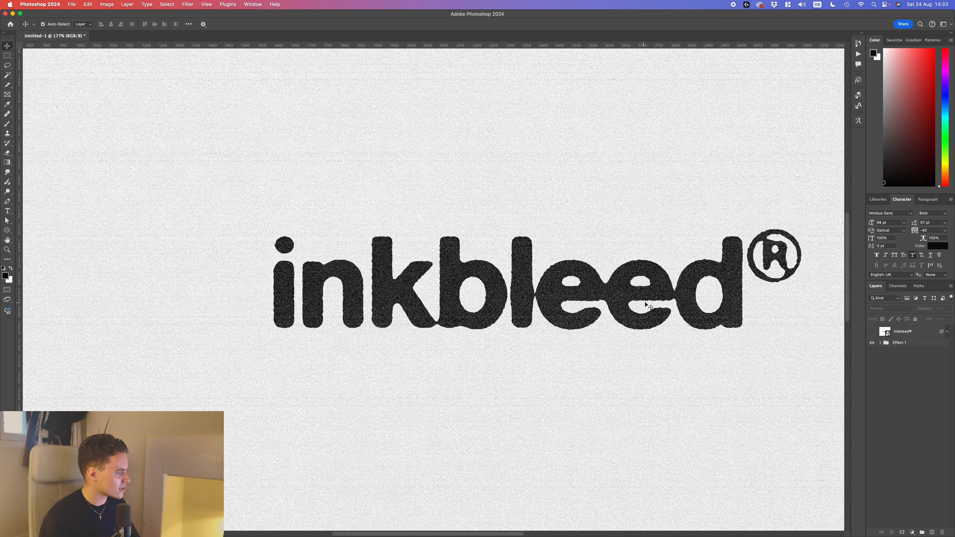
scroll(748, 279, down, 2)
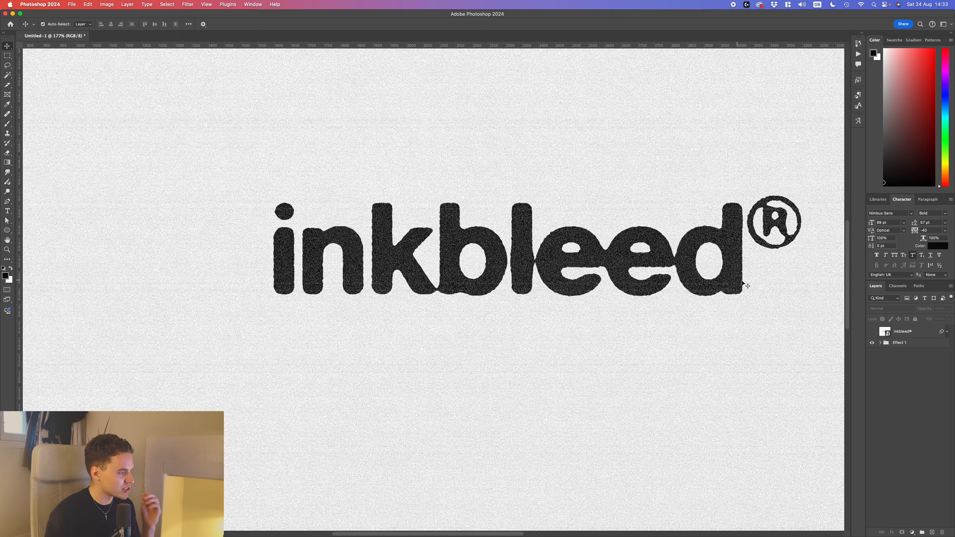
scroll(756, 293, right, 2)
Show the inkbleed® layer in place of Effect 1 and examine its letter edges up close and at full canvas.
click(872, 343)
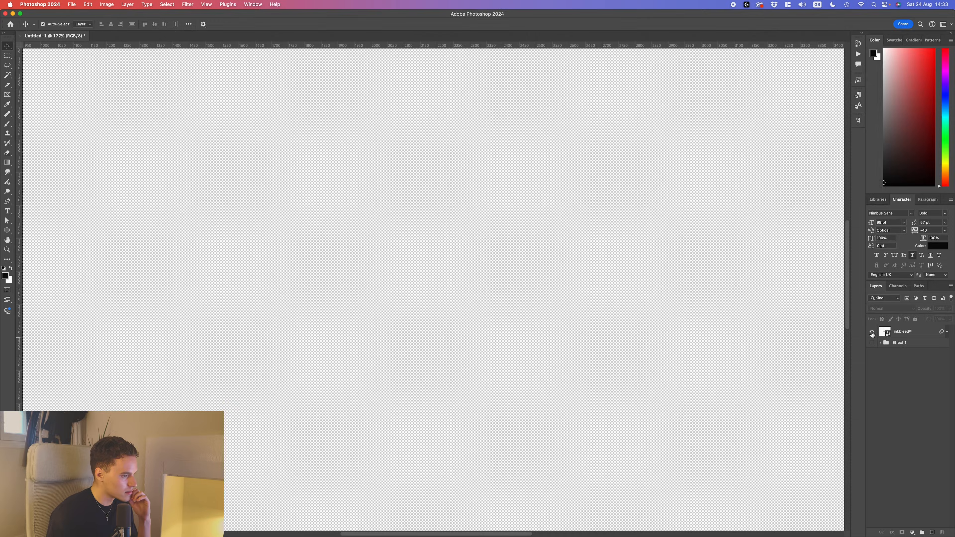
click(872, 332)
scroll(696, 339, up, 1)
scroll(603, 377, up, 10)
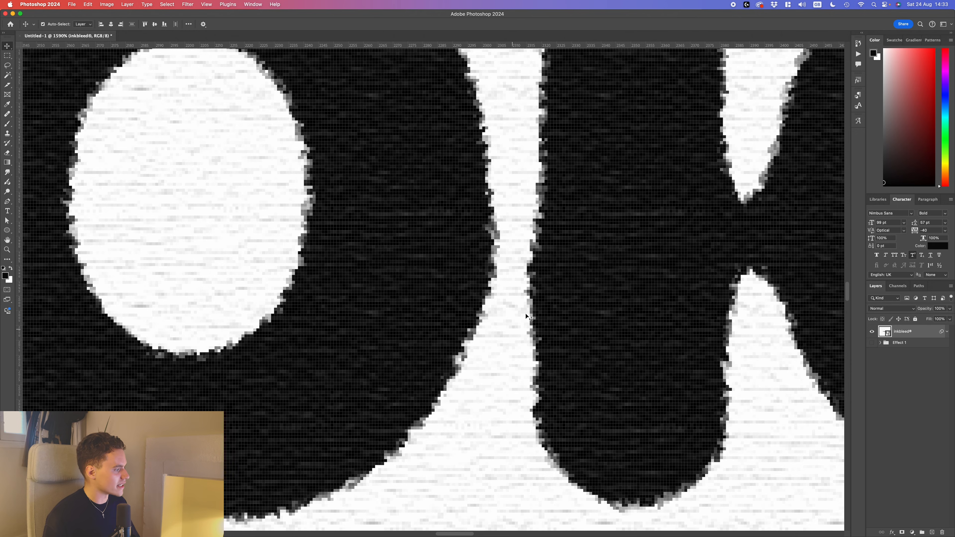
scroll(575, 136, down, 7)
key(super+0)
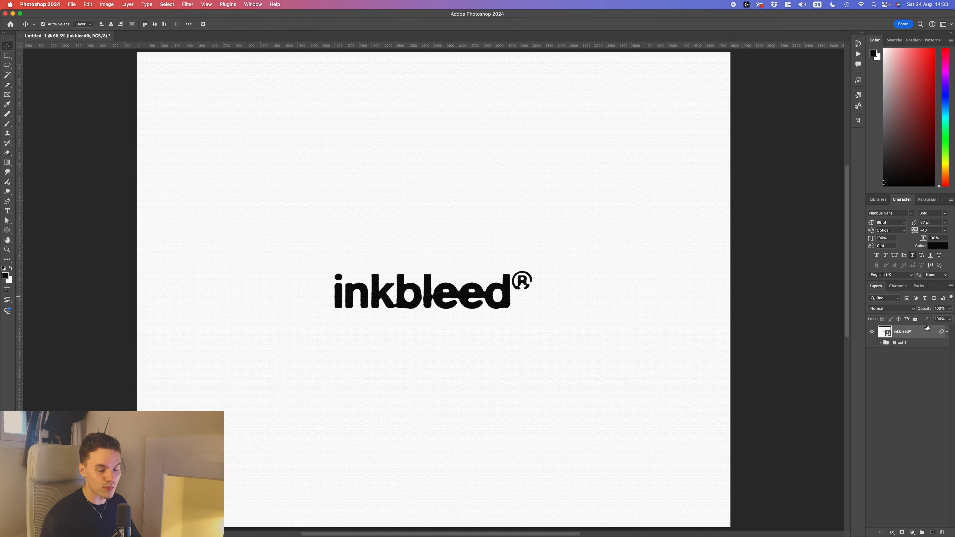
Compare both versions at full-canvas view by switching from inkbleed® to Effect 1 and back, leaving only inkbleed® shown.
click(872, 331)
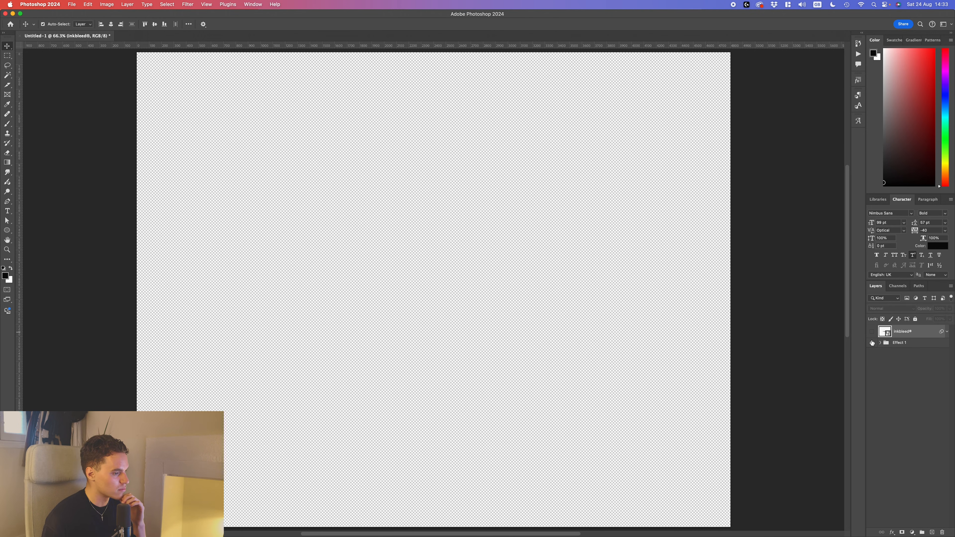
click(873, 343)
click(872, 342)
click(873, 332)
click(804, 324)
Copy the two BLKMARKET copy-scan texture layers from the Effect 1 group and paste them above the inkbleed® layer.
click(880, 343)
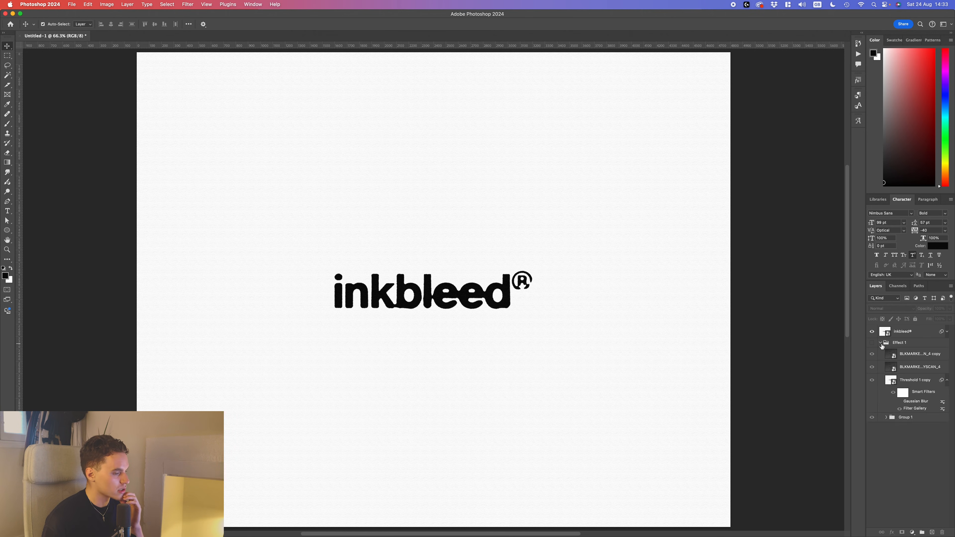
super+click(912, 366)
super+click(907, 354)
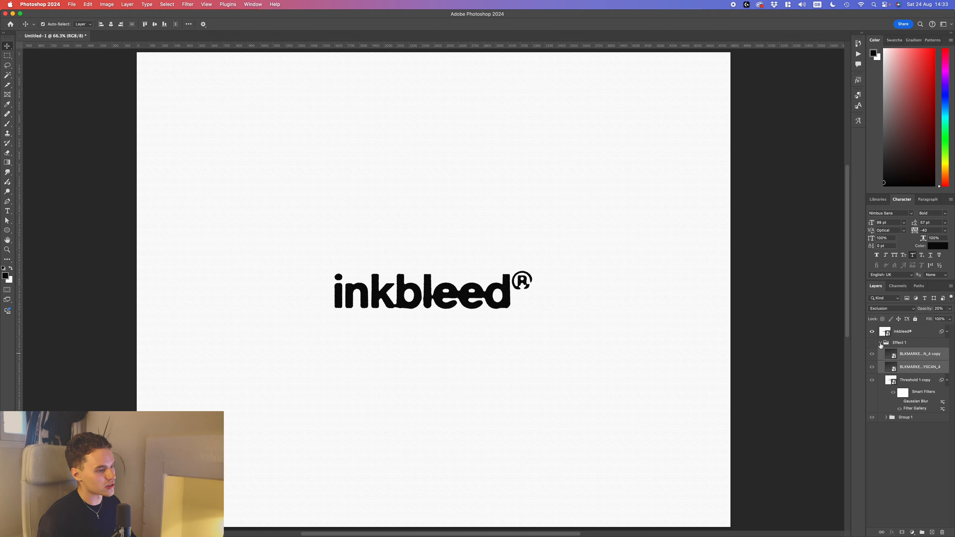
click(880, 343)
click(883, 330)
key(super+v)
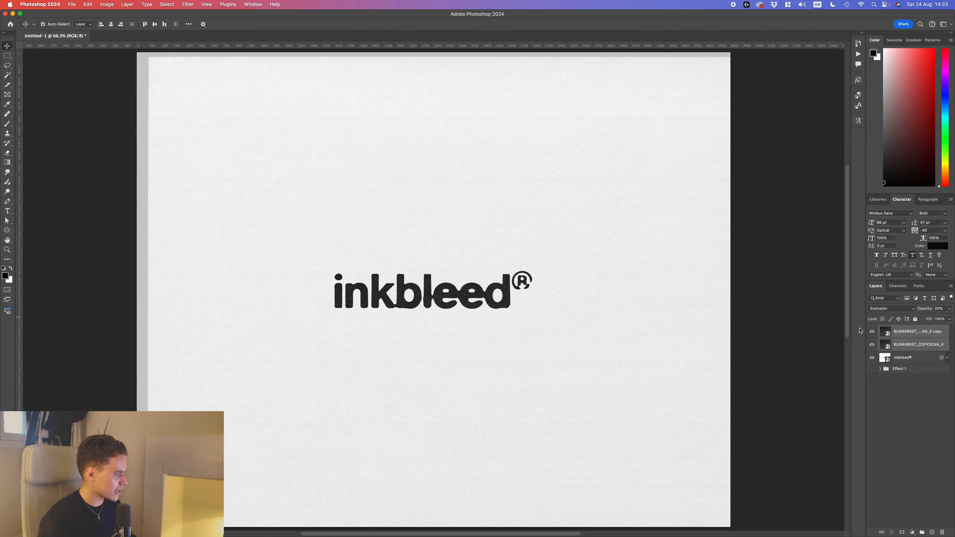
Reposition the two pasted texture layers so they cover the whole canvas.
key(super+t)
drag(651, 301, 633, 274)
click(778, 290)
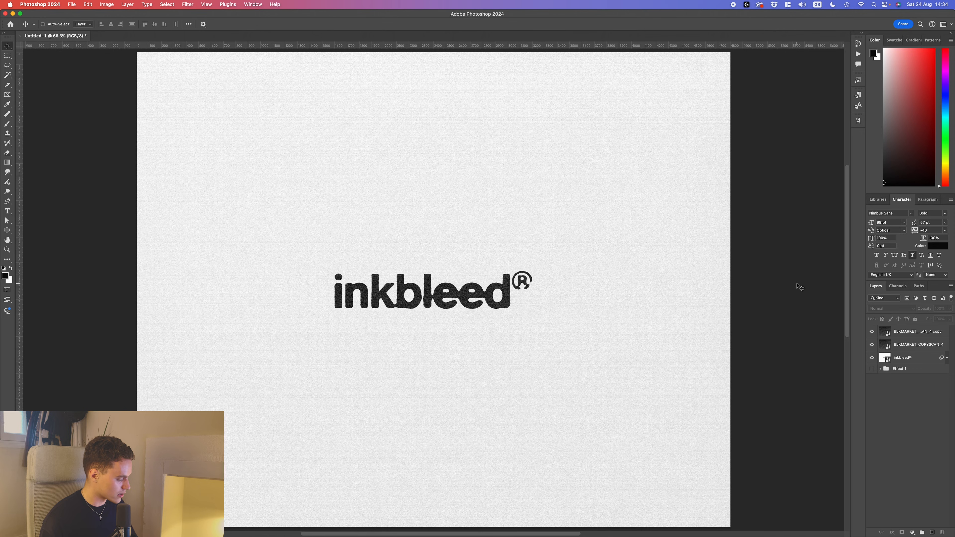
Stamp all visible layers into a new layer and add 7% Gaussian monochromatic noise to it, checking the grain up close.
key(super+shift+alt+e)
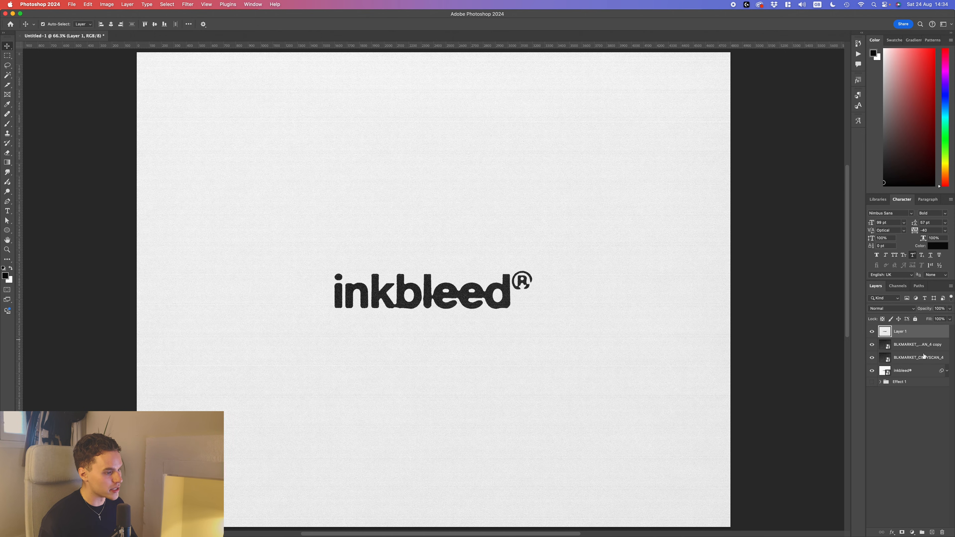
click(186, 4)
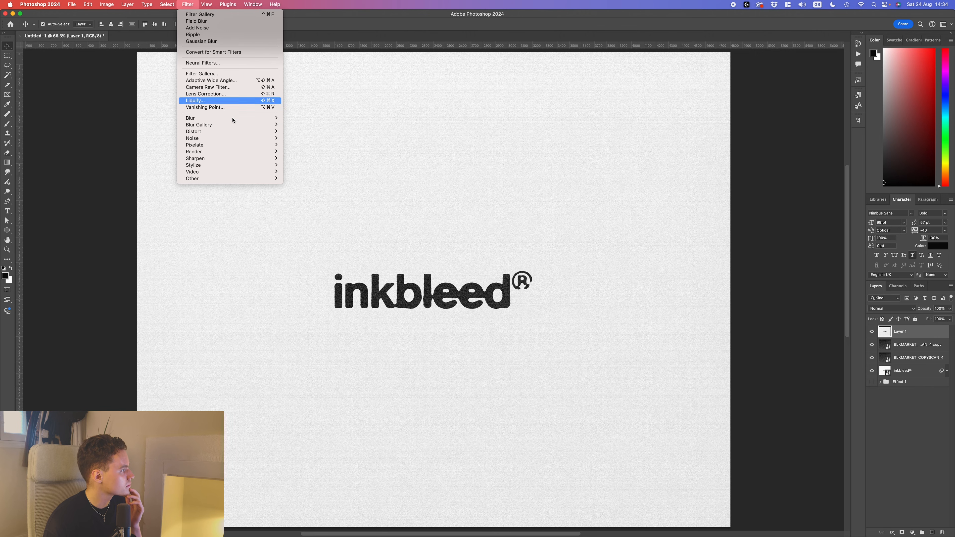
click(320, 139)
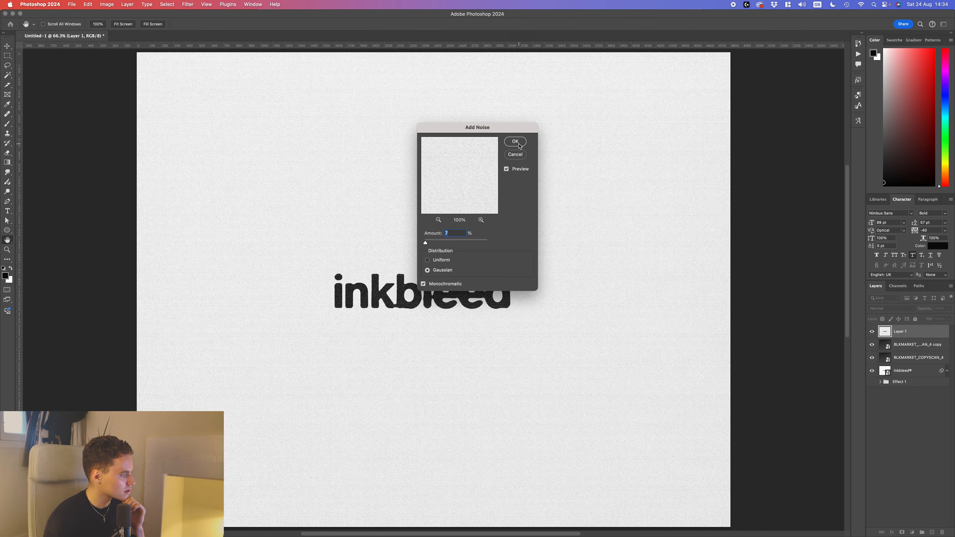
click(515, 141)
scroll(321, 310, up, 10)
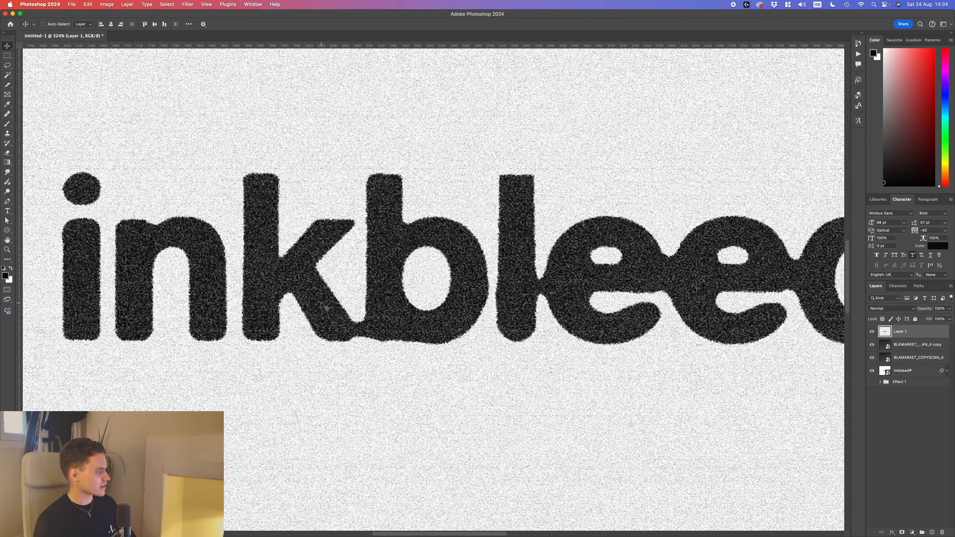
key(super+0)
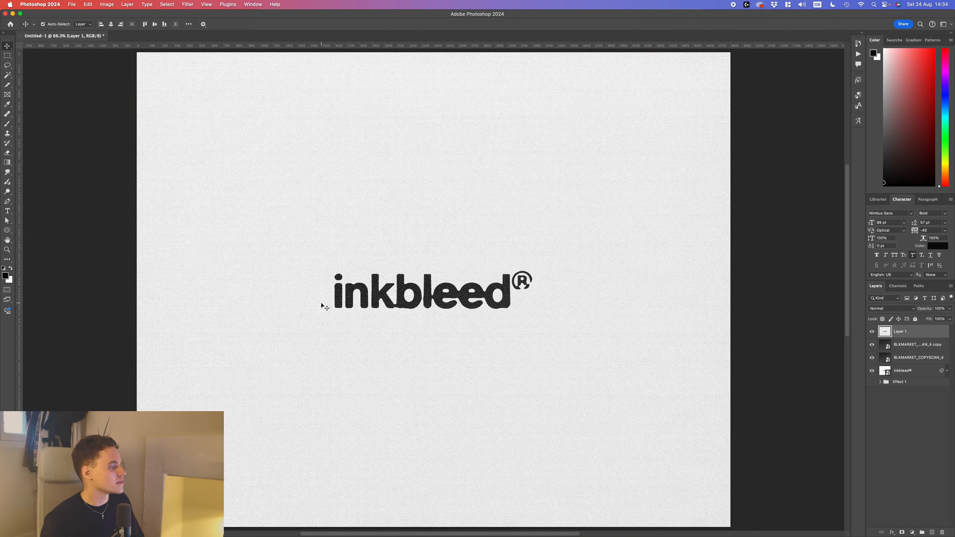